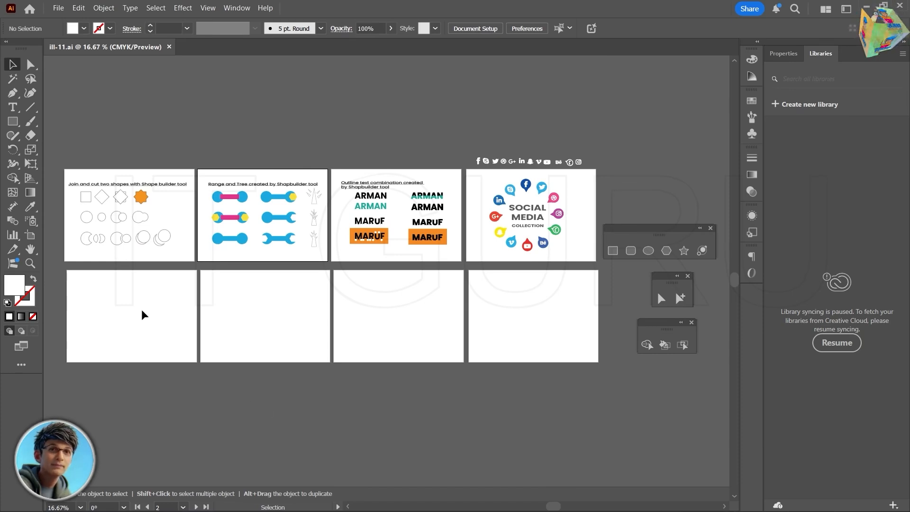
- Examine the four sample artboards of joined shapes, wrenches and trees, outlined text and social media icons, and locate the Shape Builder tool
scroll(67, 207, "up", 4, "alt")
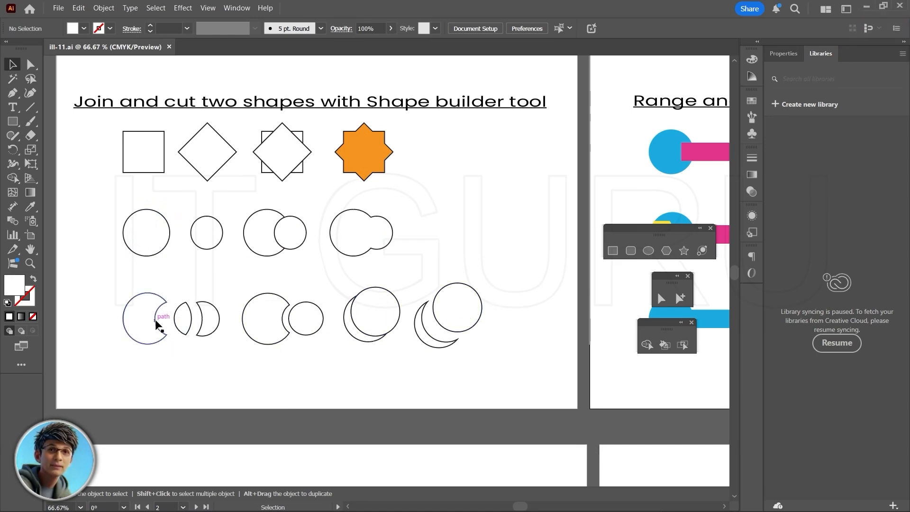
left_click_drag(695, 397, 246, 409)
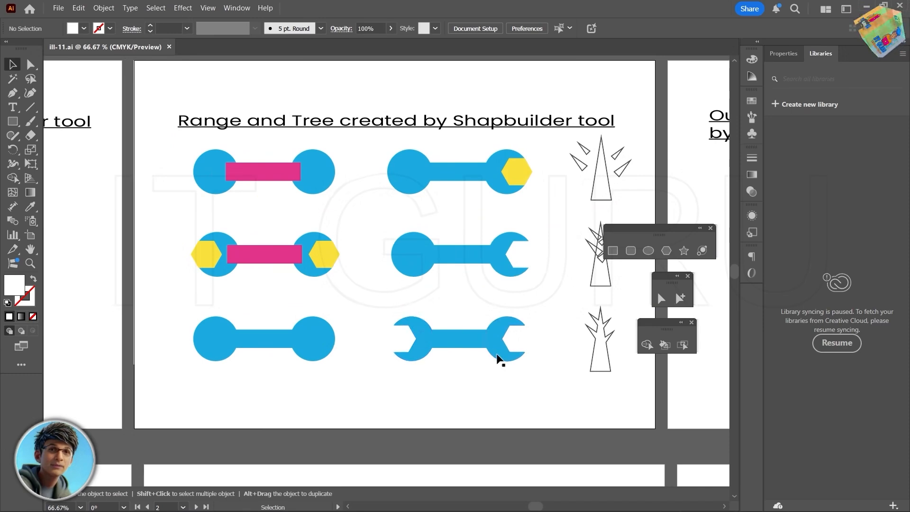
left_click_drag(596, 413, 416, 400)
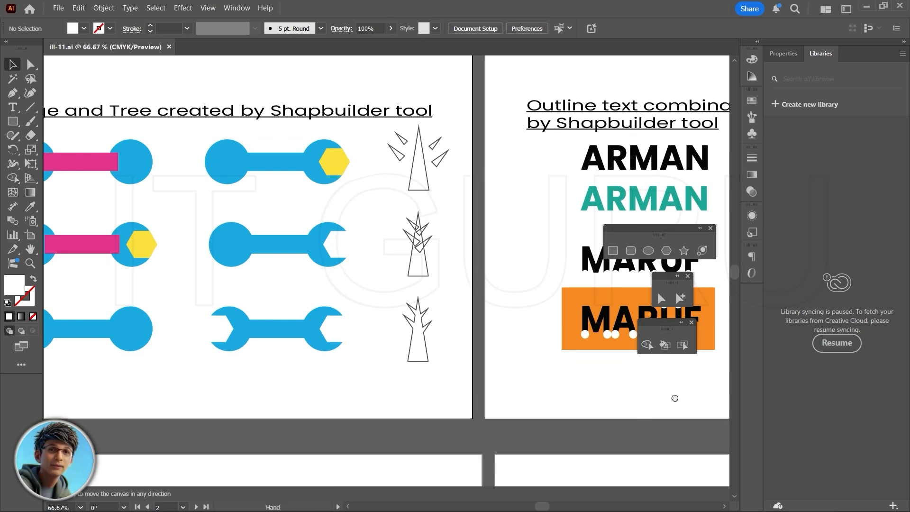
left_click_drag(674, 396, 331, 382)
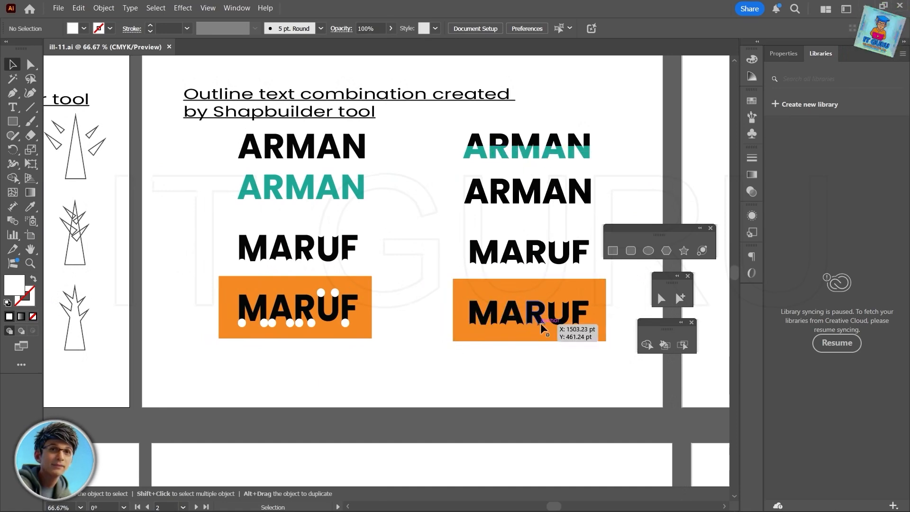
key("space")
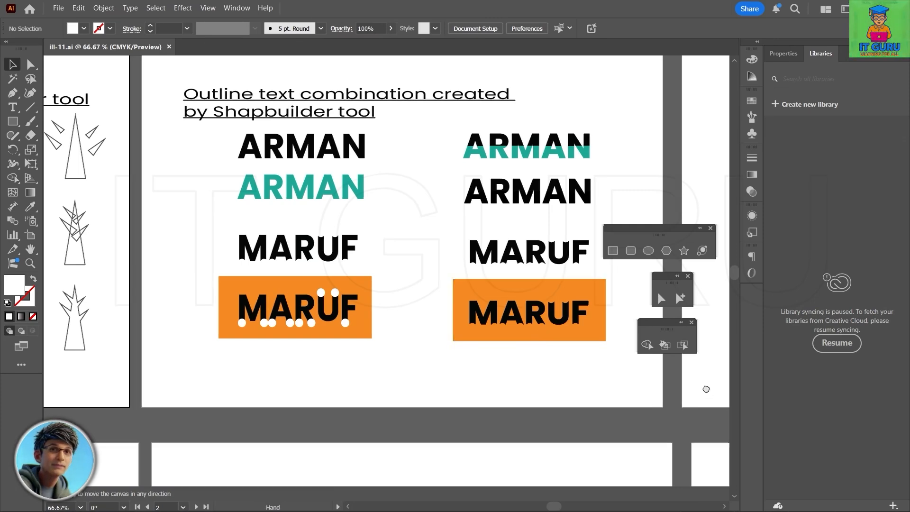
left_click_drag(705, 388, 144, 379)
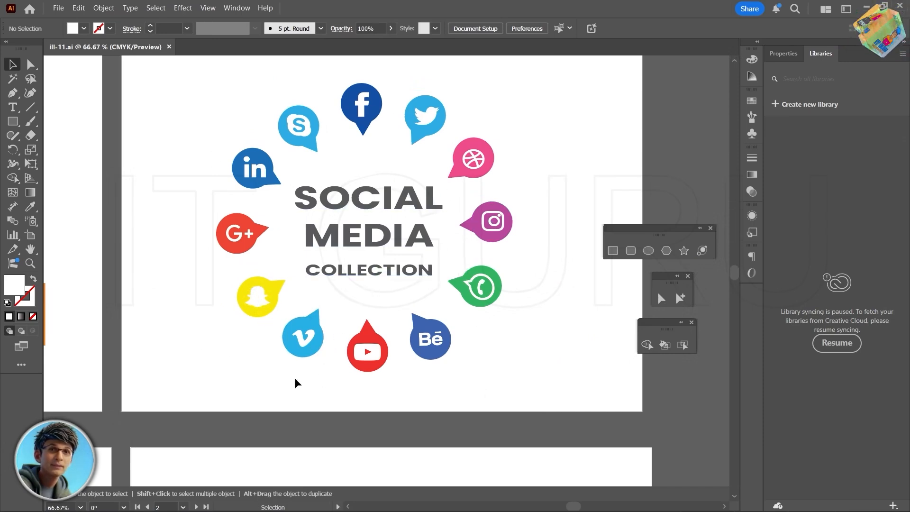
scroll(408, 375, "down", 4)
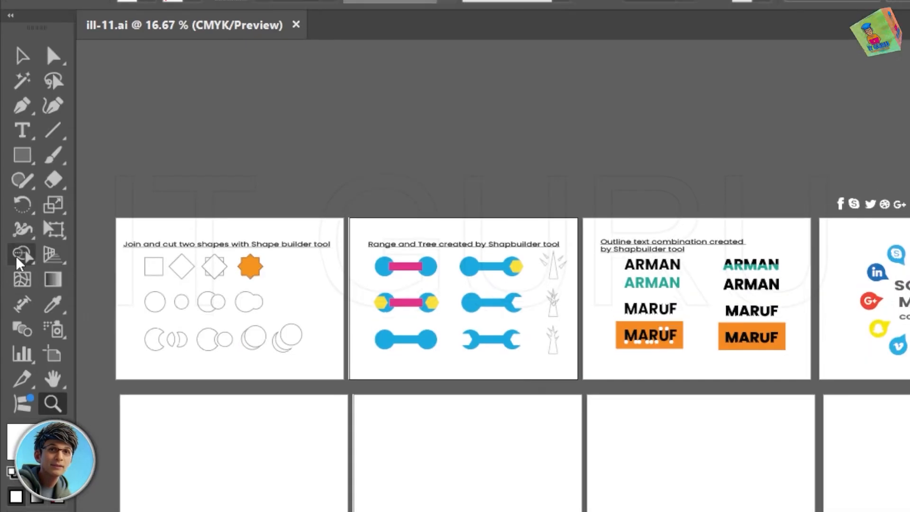
left_click(19, 256)
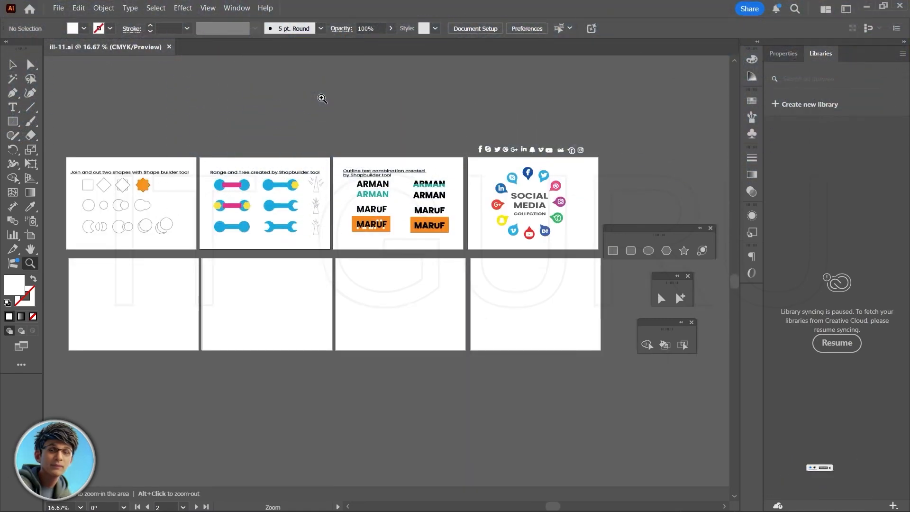
- Tear off the Direct Selection tool group as a floating panel and place it between the floating shape and Shape Builder tool groups
scroll(157, 223, "up", 3)
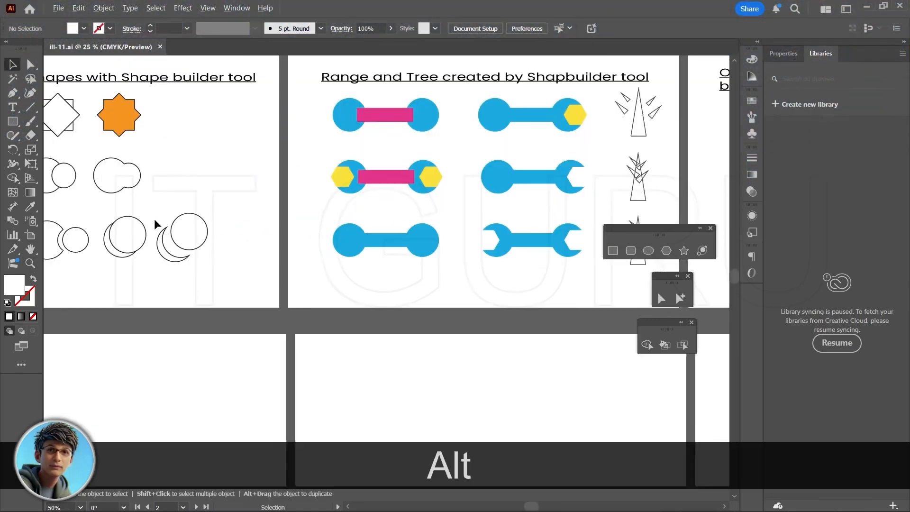
scroll(187, 270, "up", 3)
left_click_drag(450, 260, 417, 276)
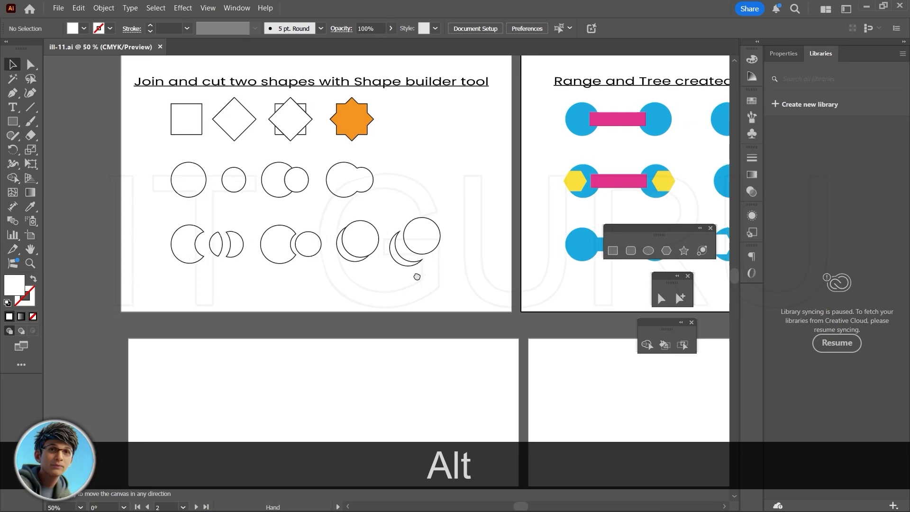
left_click_drag(342, 397, 339, 396)
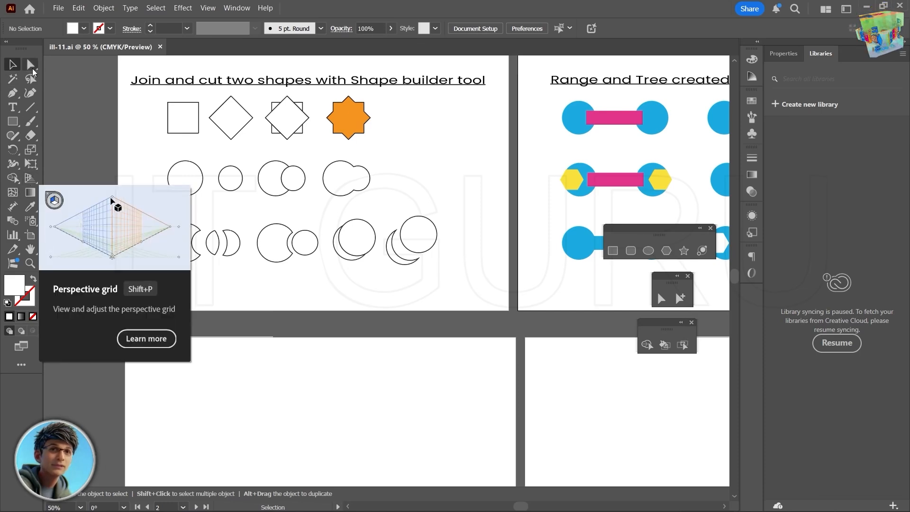
left_click_drag(30, 63, 155, 74)
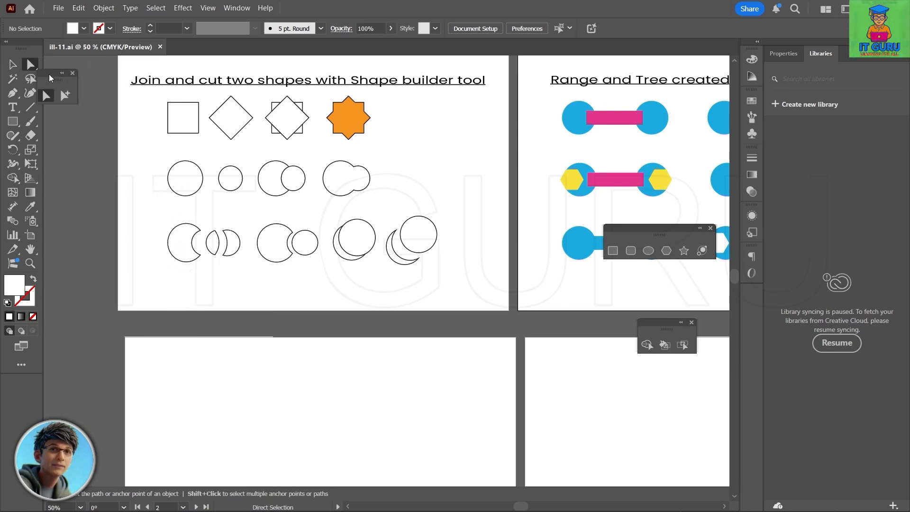
left_click_drag(51, 72, 656, 275)
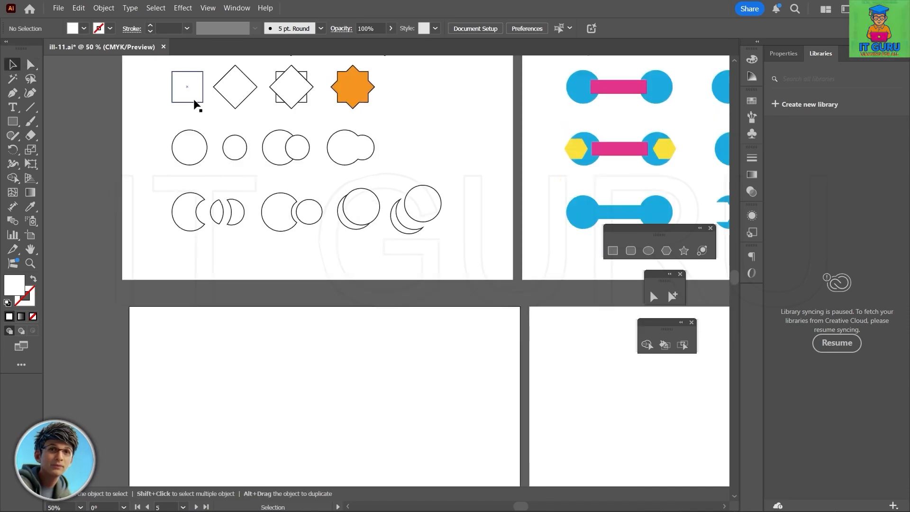
- Activate the Rectangle tool and set the fill colour to a light coral red
left_click(613, 251)
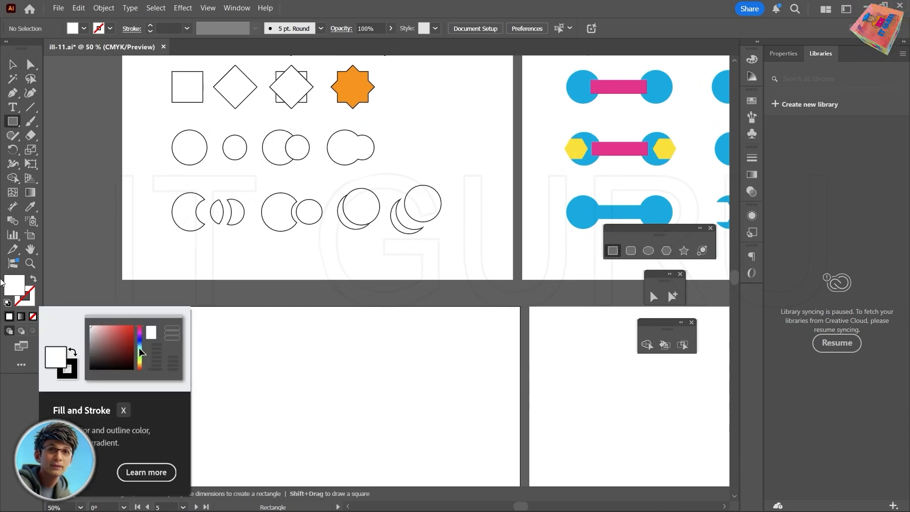
double_click(15, 290)
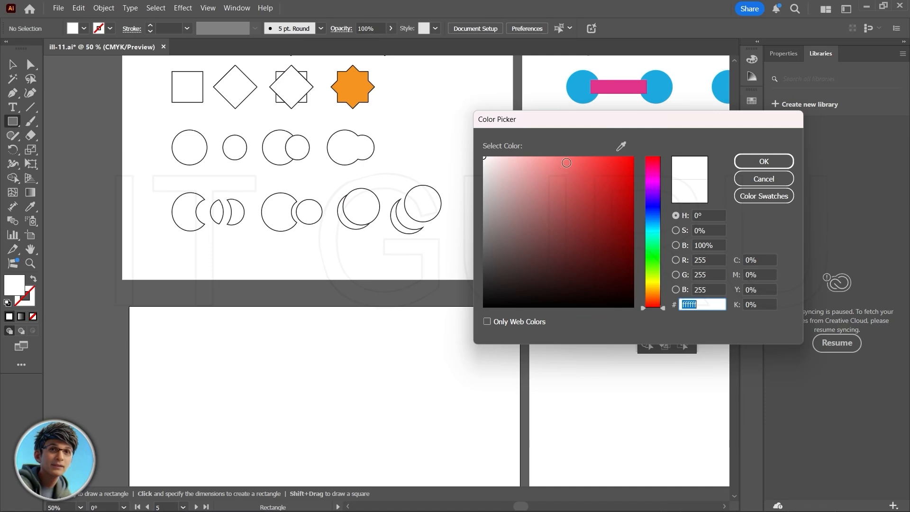
left_click(566, 165)
left_click(765, 162)
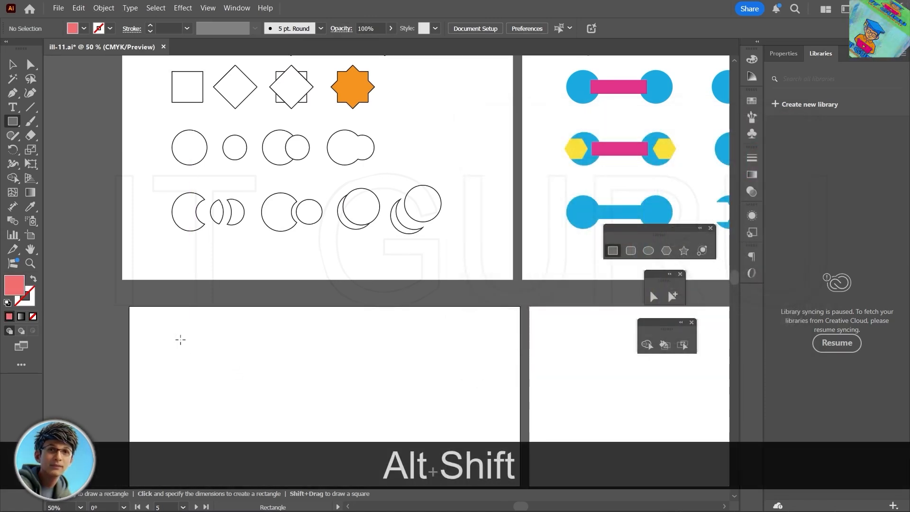
- Draw a square on the blank artboard below the first sample artboard and place a copy beside it
mouse_move(181, 339)
left_mouse_down()
mouse_move(209, 369)
mouse_move(183, 344)
mouse_move(256, 339)
left_mouse_up()
key("alt")
left_click_drag(248, 411, 267, 335)
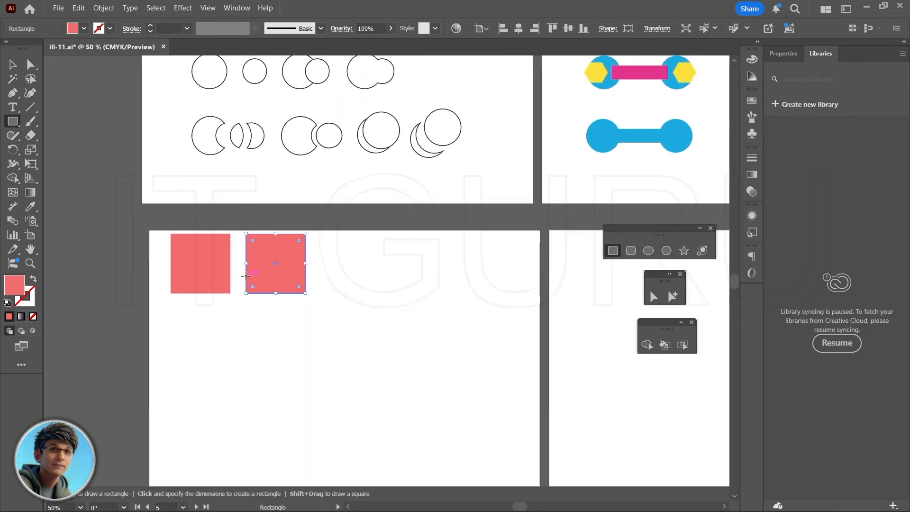
- Move both squares down, rotate the second one into a diamond and centre it over the first
key("v")
left_click_drag(201, 263, 211, 345)
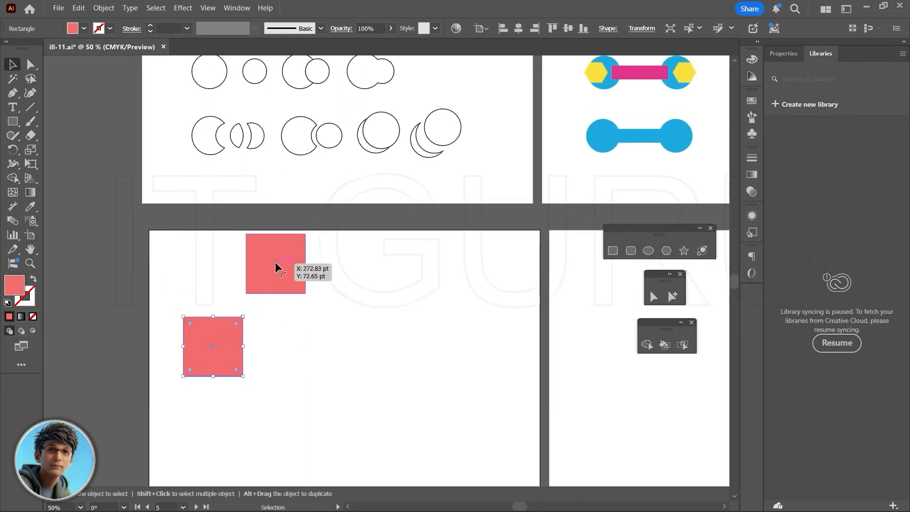
left_click_drag(276, 267, 289, 350)
left_click_drag(321, 378, 212, 352)
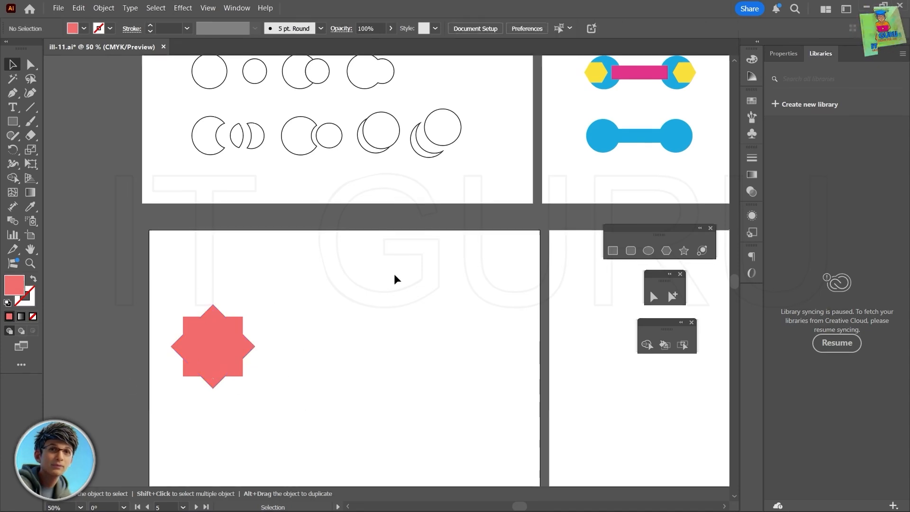
- Merge the two overlapping squares into one eight-pointed star with Shape Builder and move it to the artboard's upper right
left_click_drag(395, 278, 389, 406)
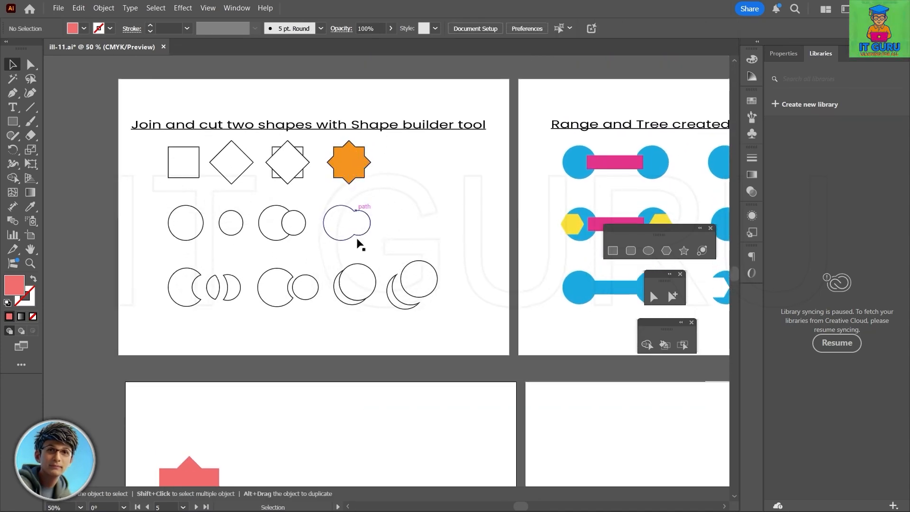
left_click_drag(272, 451, 361, 300)
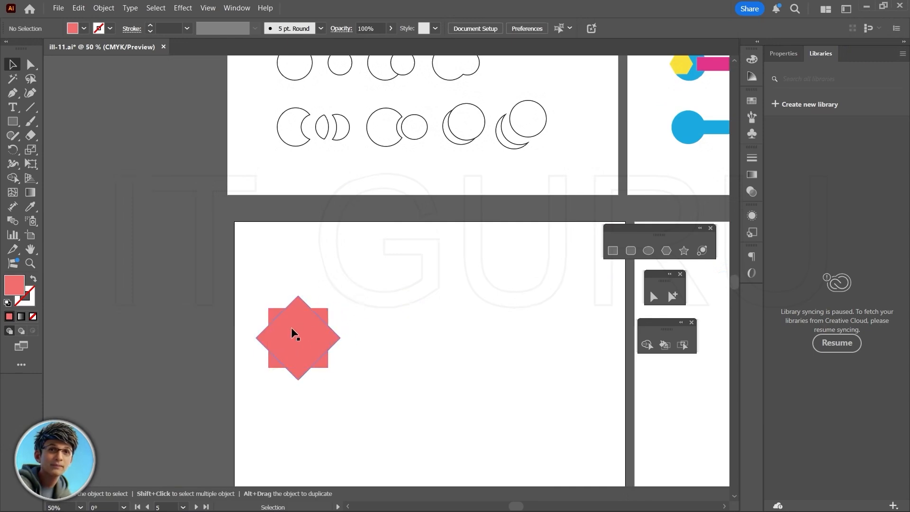
left_click_drag(369, 287, 255, 389)
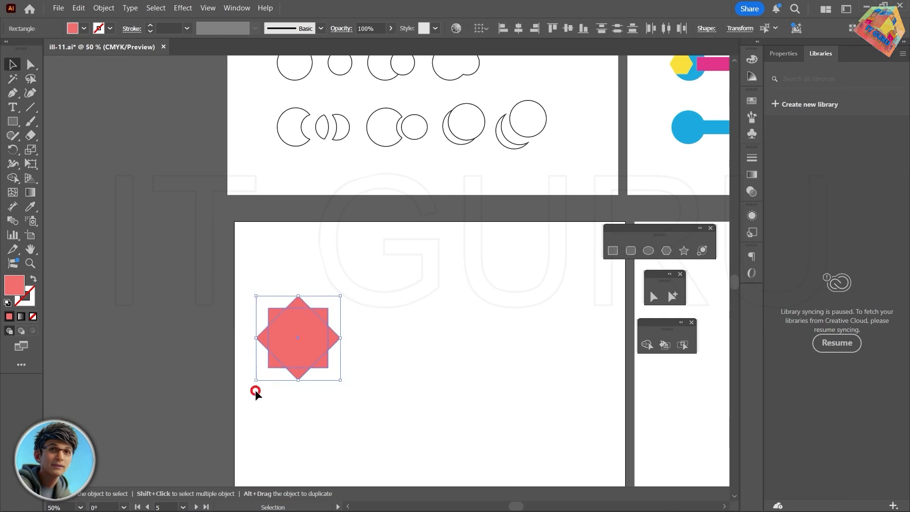
left_click(647, 344)
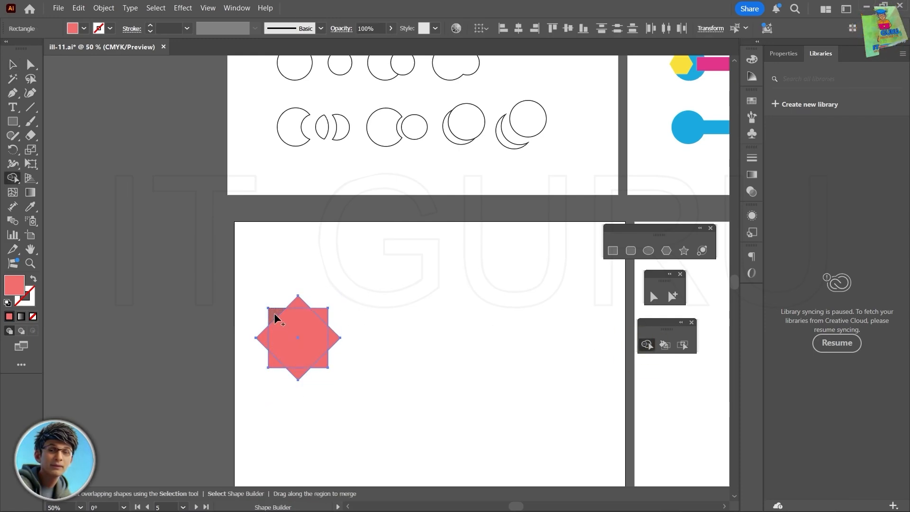
mouse_move(275, 317)
left_mouse_down()
mouse_move(295, 315)
mouse_move(300, 303)
mouse_move(322, 315)
mouse_move(322, 361)
mouse_move(296, 373)
mouse_move(266, 339)
left_mouse_up()
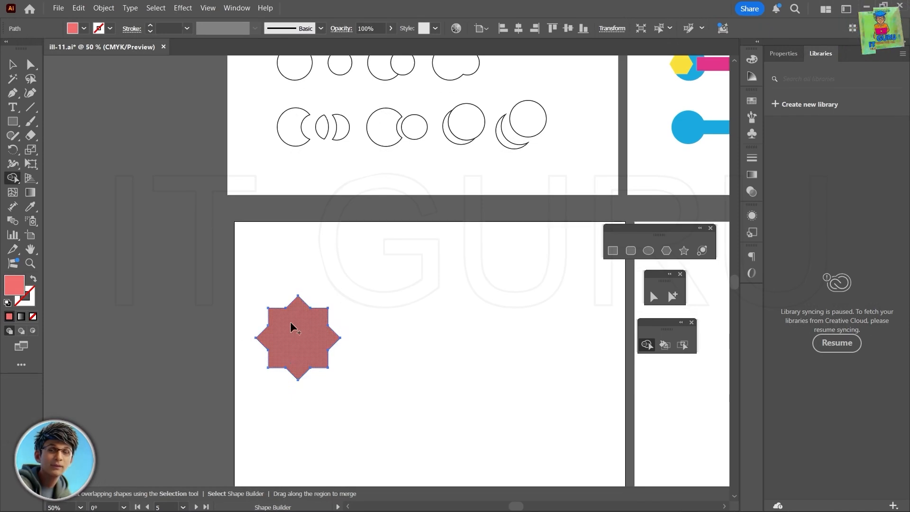
key("v")
left_click_drag(298, 331, 525, 274)
- Draw a large circle and a smaller circle on the artboard, with the smaller one overlapping the large circle's right edge
key("space")
left_click_drag(407, 265, 386, 382)
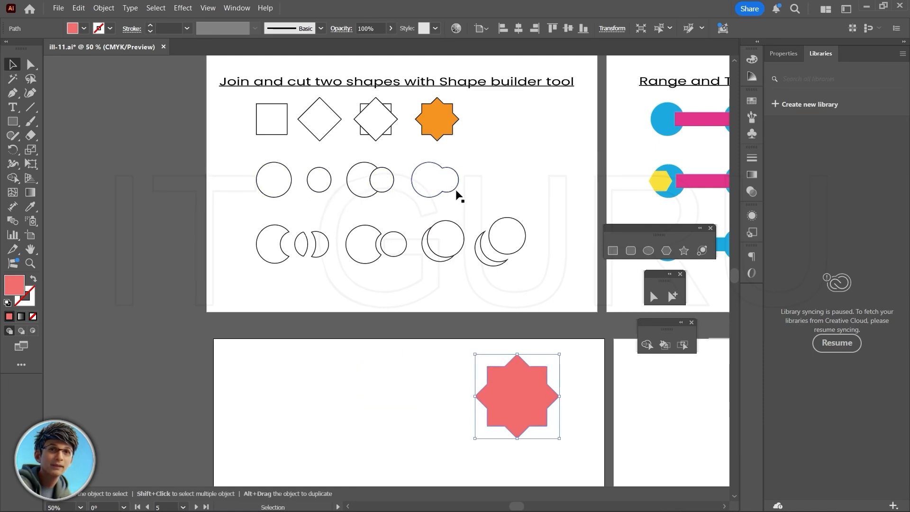
key("space")
left_click_drag(338, 407, 326, 315)
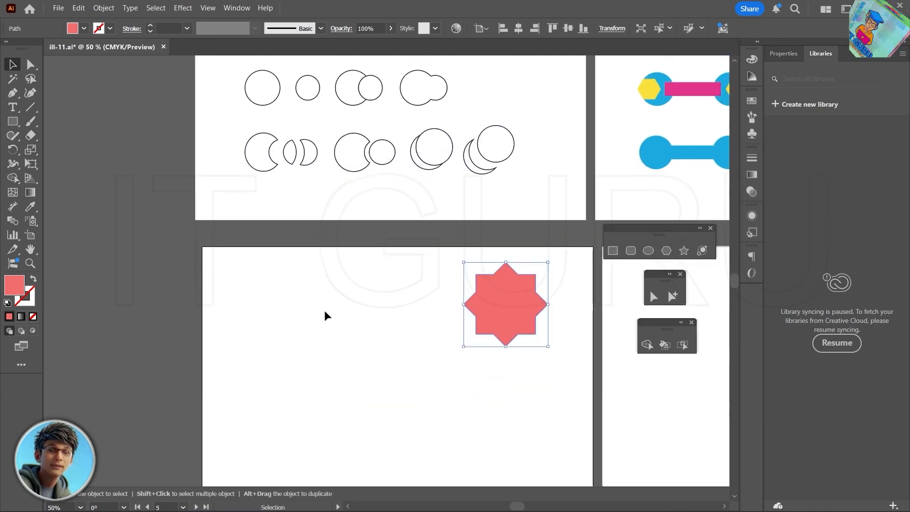
left_click(648, 250)
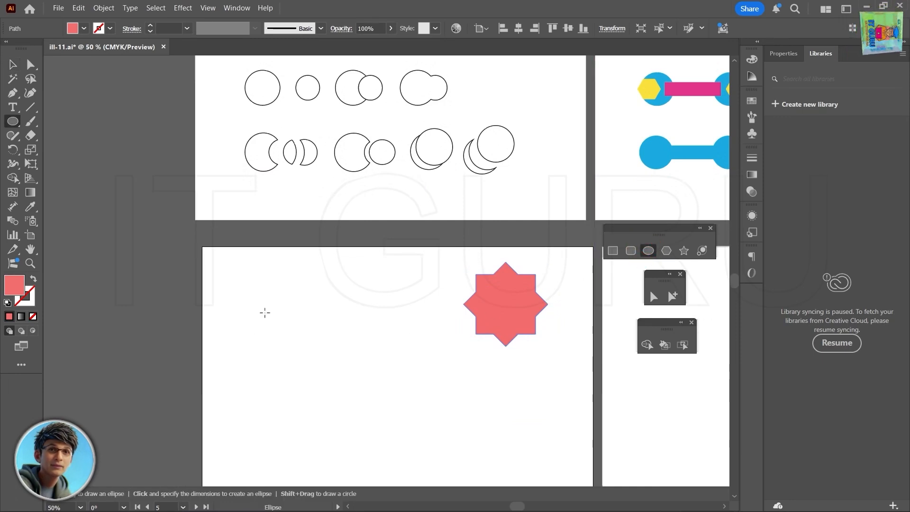
left_click_drag(262, 311, 295, 343)
mouse_move(340, 307)
left_mouse_down()
mouse_move(361, 325)
mouse_move(290, 309)
left_mouse_up()
- Merge the two overlapping circles into one shape with Shape Builder and move it below the star
key("v")
left_click_drag(342, 271, 225, 354)
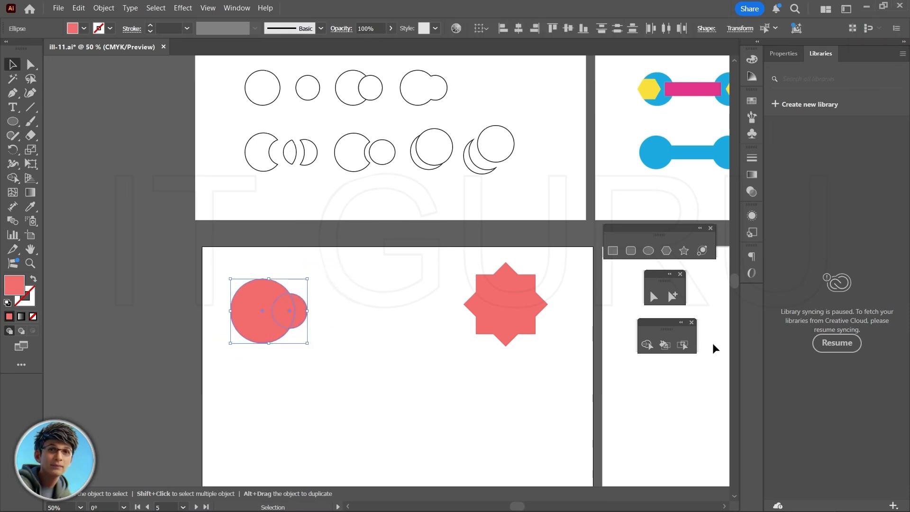
left_click(647, 344)
mouse_move(251, 312)
left_mouse_down()
mouse_move(301, 311)
mouse_move(499, 376)
left_mouse_up()
key("v")
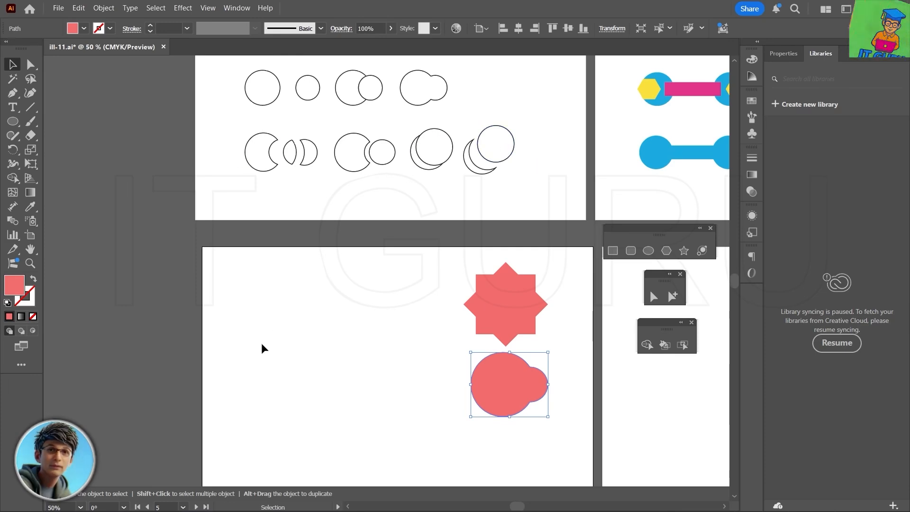
- Draw another large circle and a smaller one, and overlap the smaller circle on the large circle's right edge
left_click(648, 250)
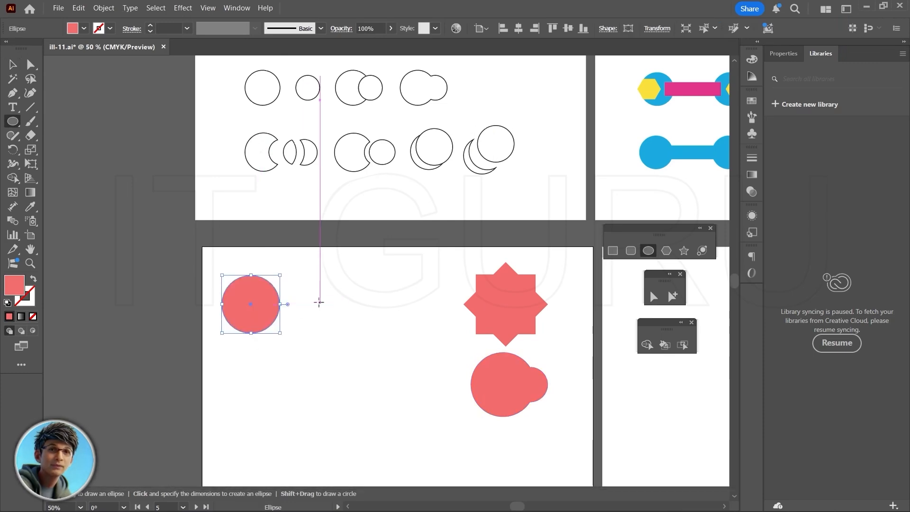
mouse_move(327, 303)
left_mouse_down()
mouse_move(368, 346)
mouse_move(342, 317)
left_mouse_up()
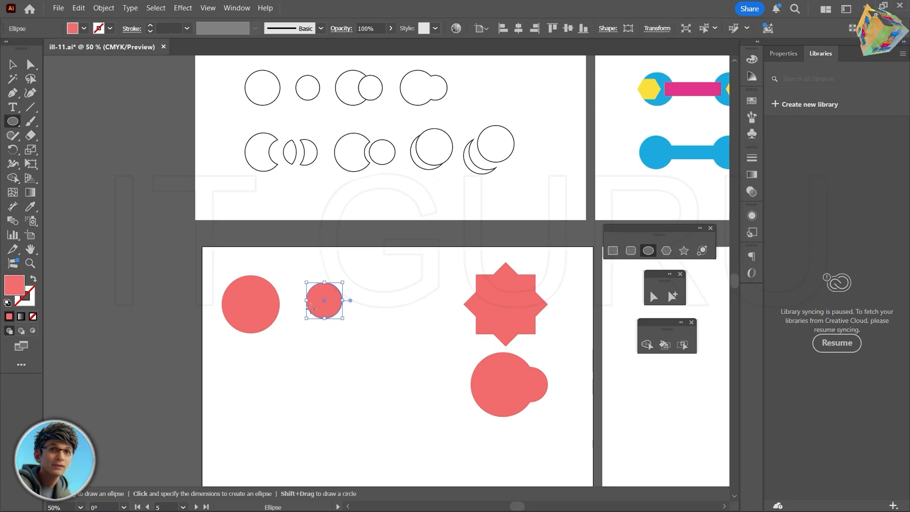
key("v")
left_click_drag(311, 305, 275, 305)
- Split the two overlapping circles into separate regions with Shape Builder
left_click_drag(325, 267, 217, 337)
scroll(283, 403, "up", 2)
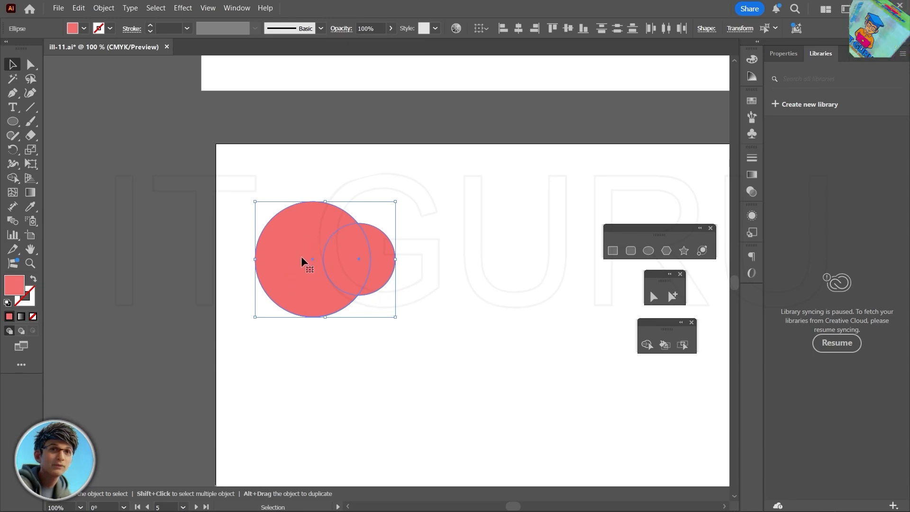
left_click(647, 345)
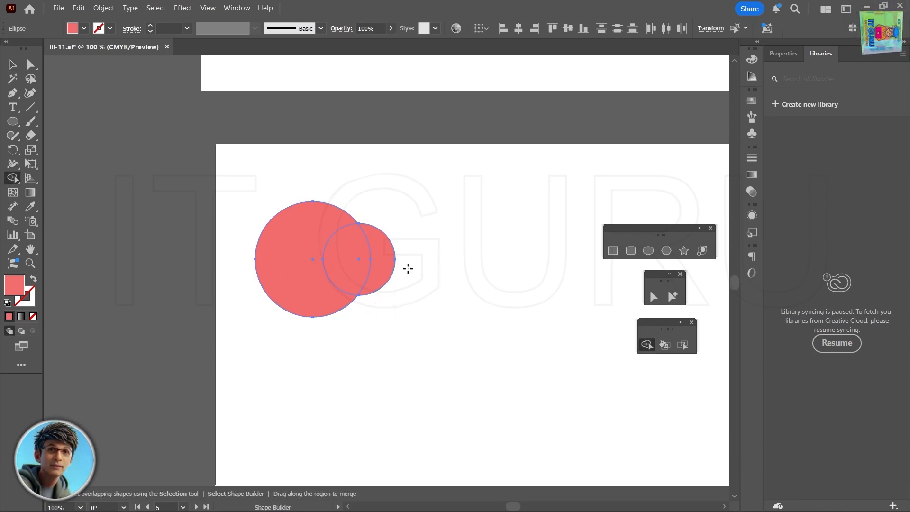
left_click(382, 263)
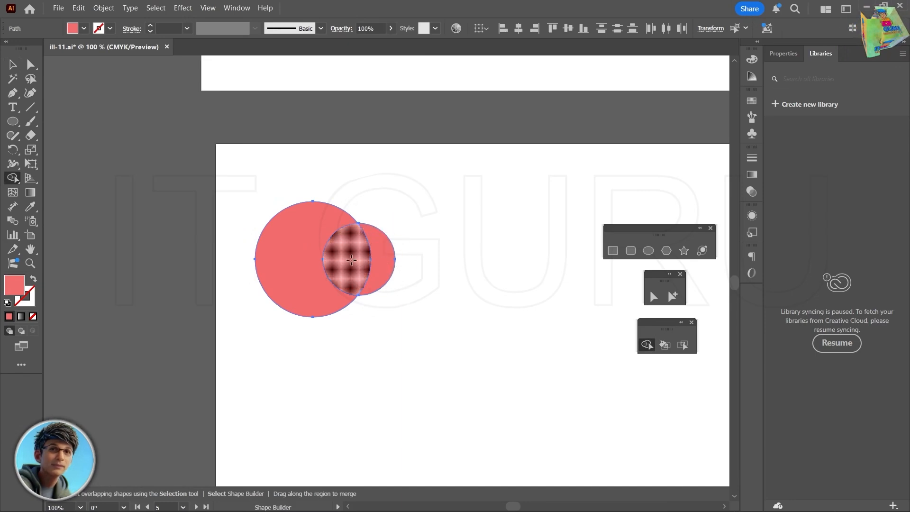
left_click(297, 256)
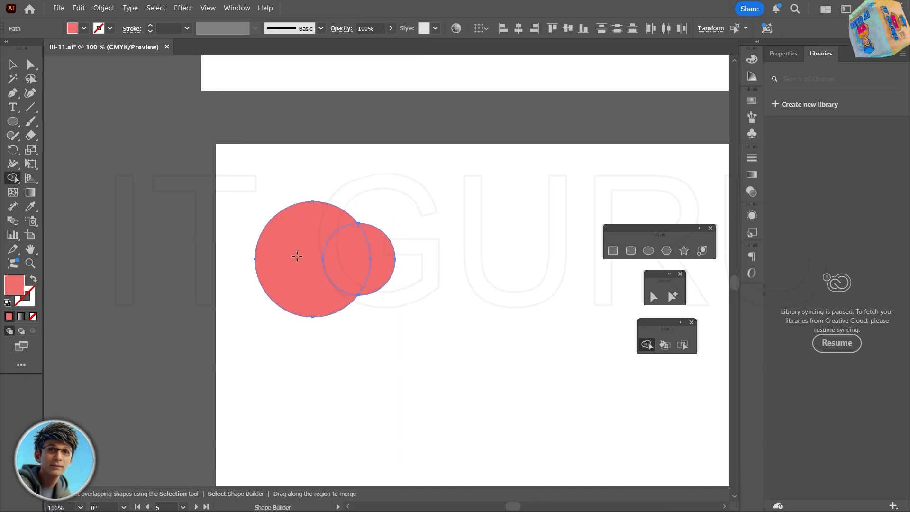
- Move the overlap and outer regions of the split circles away from the large crescent, selecting each of the three pieces
key("v")
left_click(446, 263)
left_click_drag(385, 255, 471, 255)
left_click(354, 256)
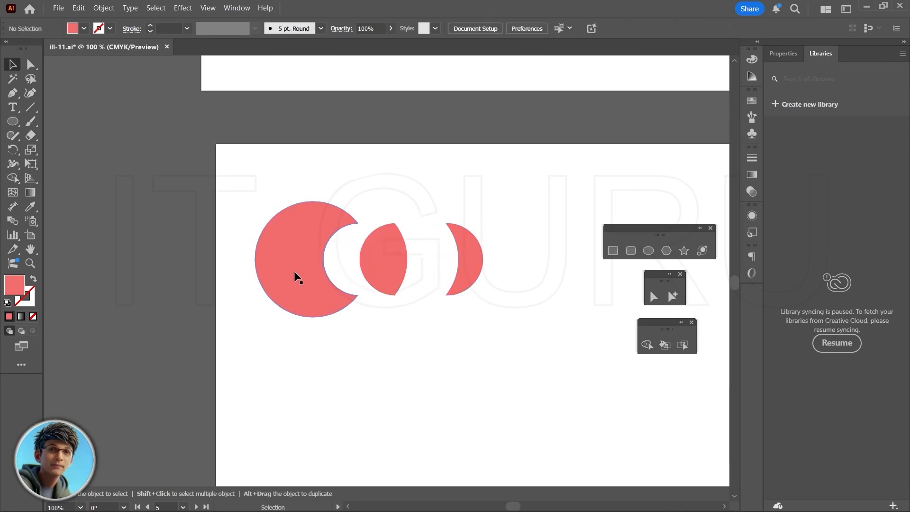
left_click(294, 272)
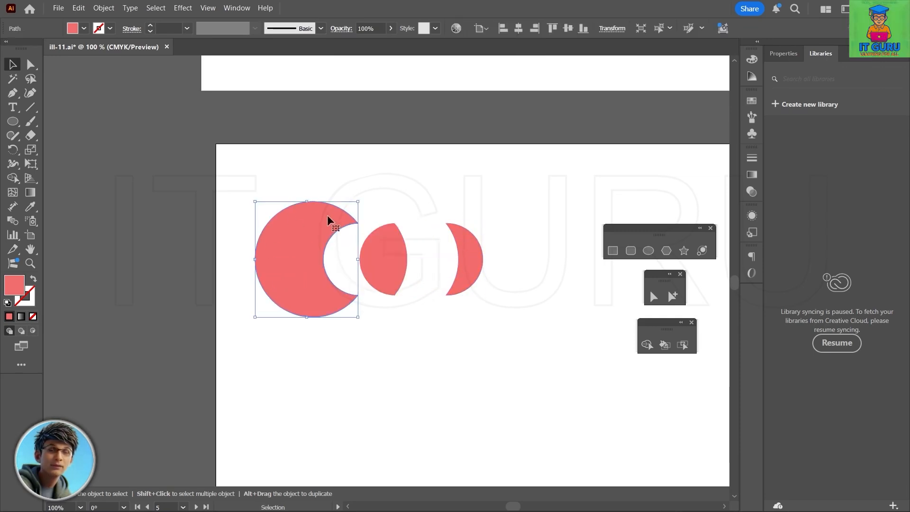
left_click(386, 249)
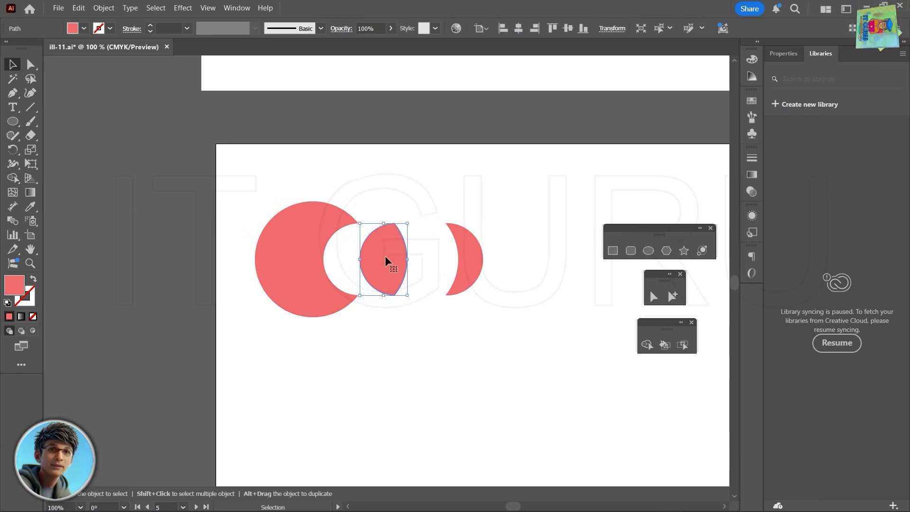
left_click(470, 260)
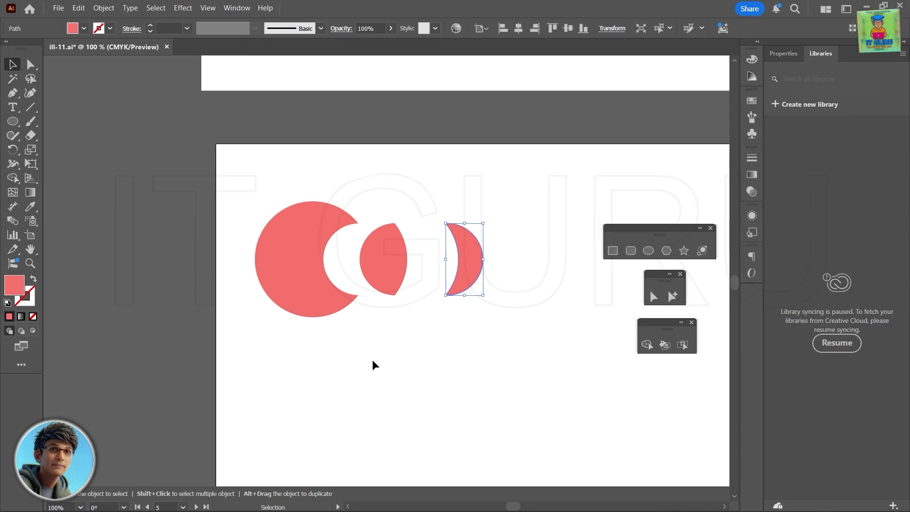
- Undo the moves of the split circle regions and deselect everything
key("ctrl+z")
key("ctrl+z")
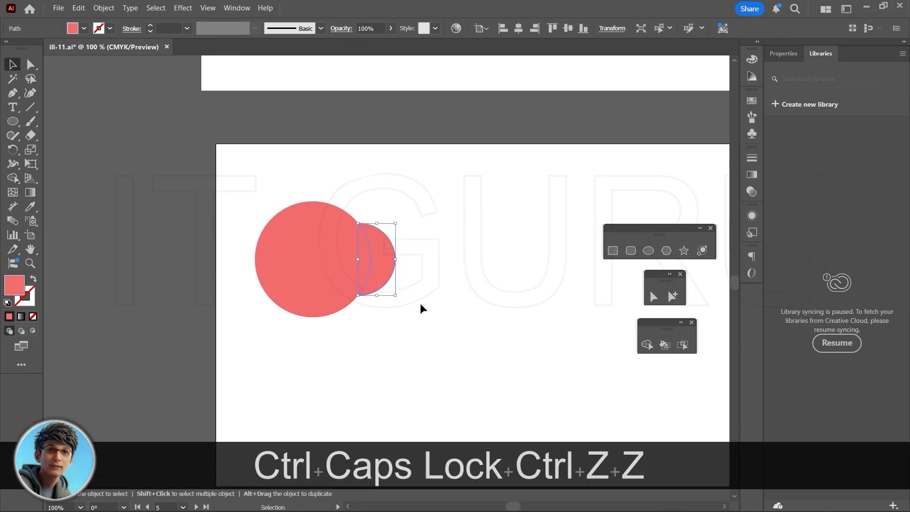
left_click(453, 260)
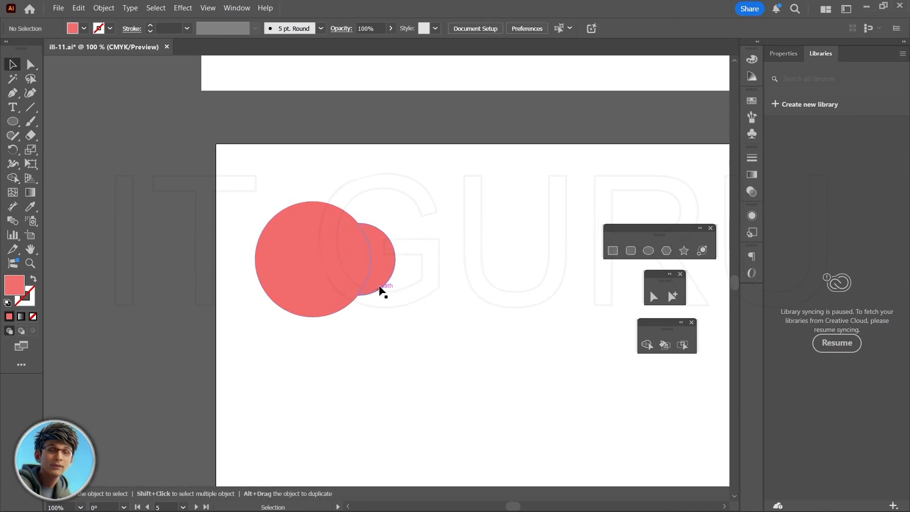
- Remove the small circle and its overlap from the large circle with Shape Builder, keeping only the crescent
left_click_drag(253, 209, 427, 370)
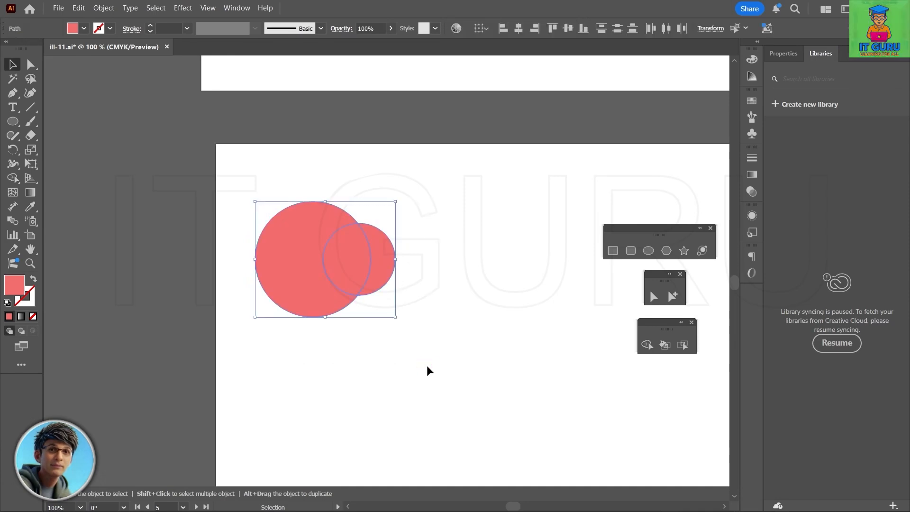
left_click(647, 345)
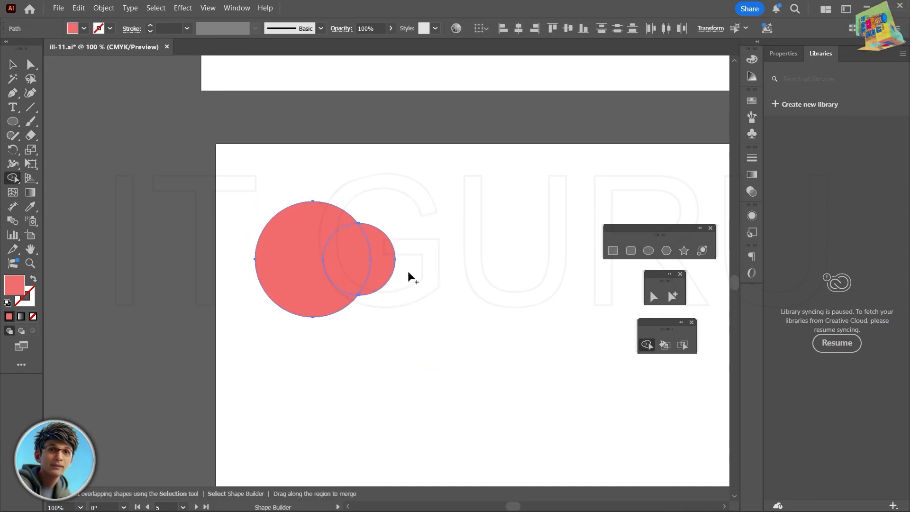
key("alt")
mouse_move(423, 256)
left_mouse_down()
mouse_move(349, 263)
mouse_move(348, 318)
left_mouse_up()
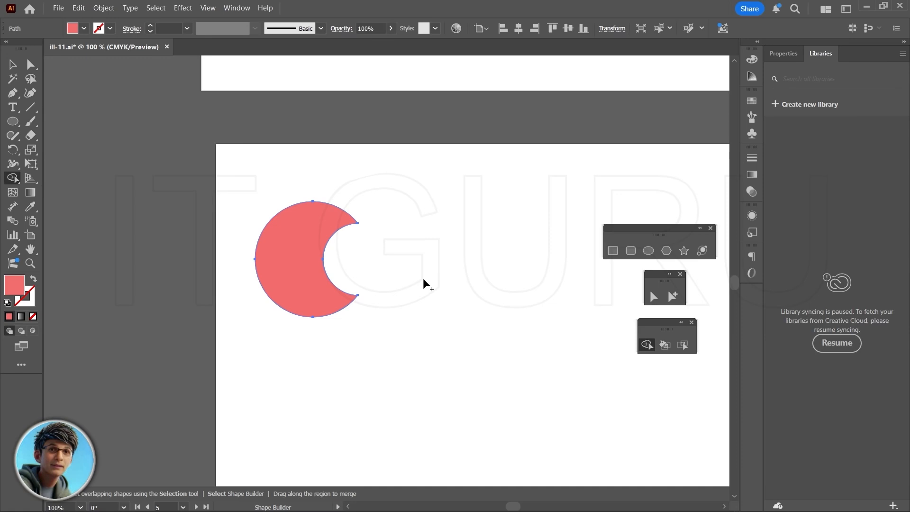
- Draw two equal circles side by side on the empty artboard below the wrench samples and bridge them with a narrow rectangle
scroll(423, 278, "down", 3, "alt")
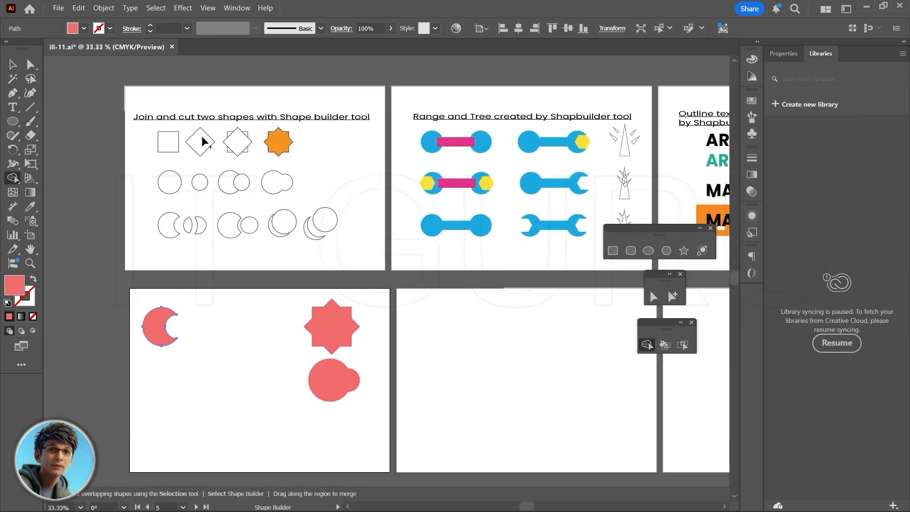
left_click_drag(564, 369, 434, 349)
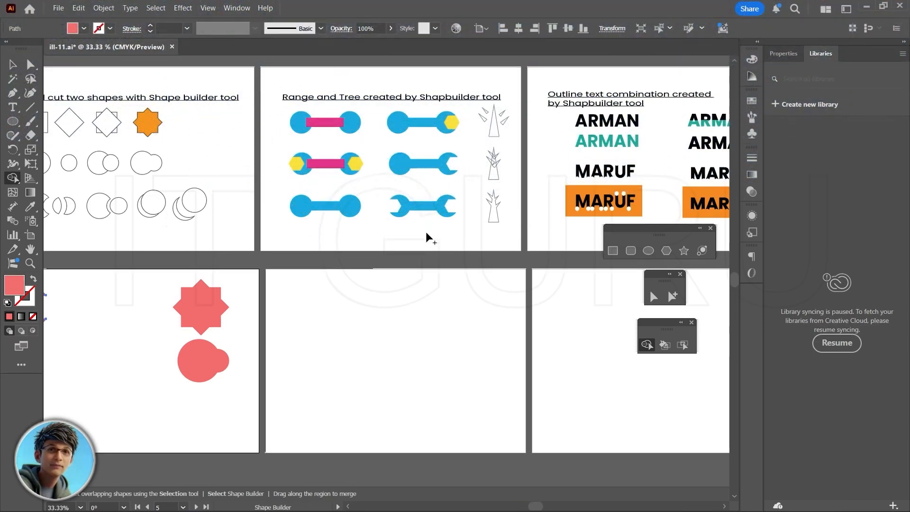
left_click(648, 251)
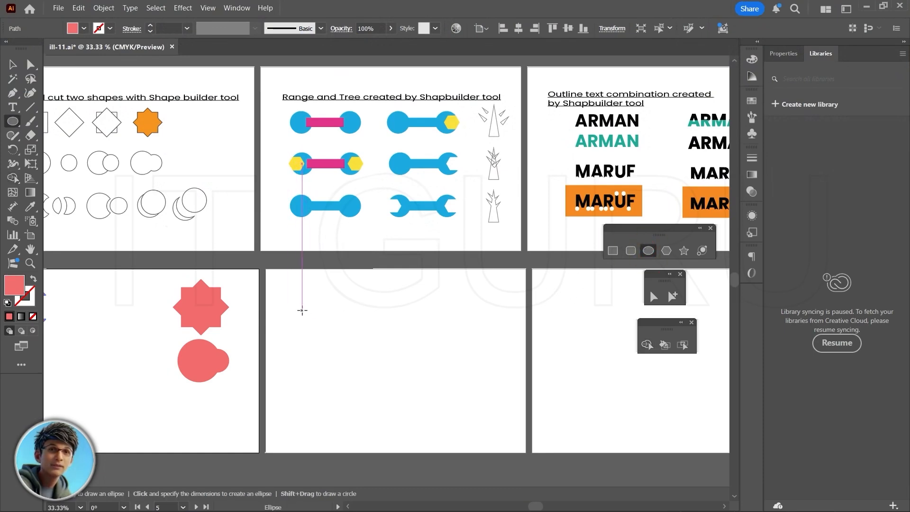
mouse_move(302, 311)
left_mouse_down()
mouse_move(318, 326)
mouse_move(308, 312)
mouse_move(384, 312)
left_mouse_up()
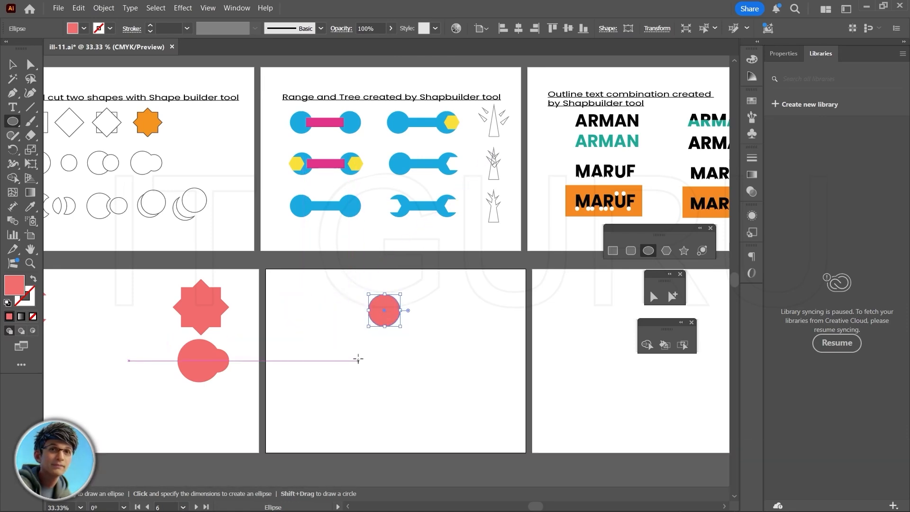
key("v")
left_click(359, 360)
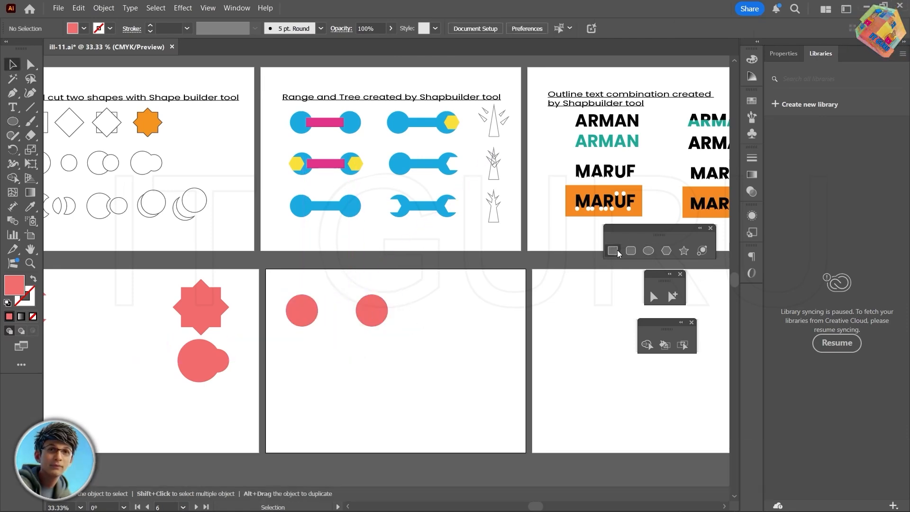
left_click(613, 251)
left_click_drag(304, 306, 335, 306)
- Merge the two circles and the bar into one dumbbell with Shape Builder and place a copy directly below it
key("v")
left_click_drag(406, 290, 284, 329)
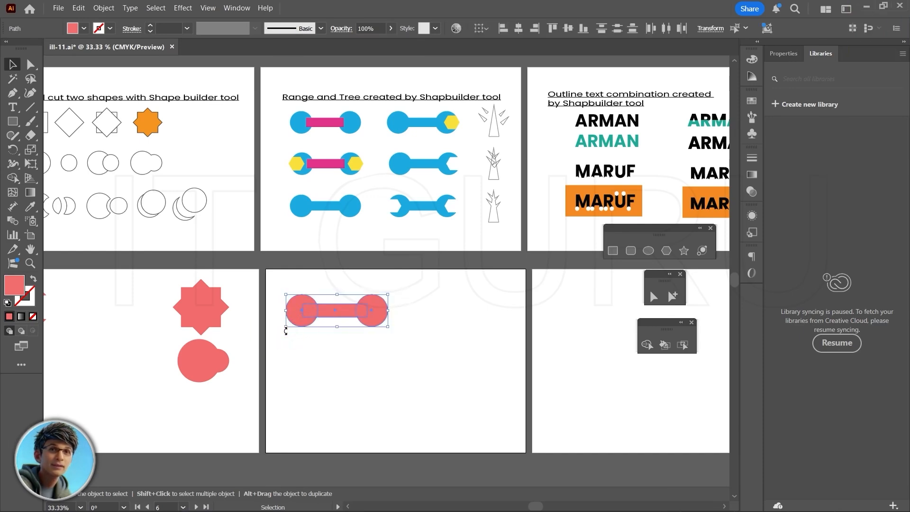
key("shift+m")
mouse_move(379, 310)
left_mouse_down()
mouse_move(303, 310)
mouse_move(333, 321)
mouse_move(339, 309)
mouse_move(378, 311)
mouse_move(382, 361)
left_mouse_up()
key("v")
left_click(389, 326)
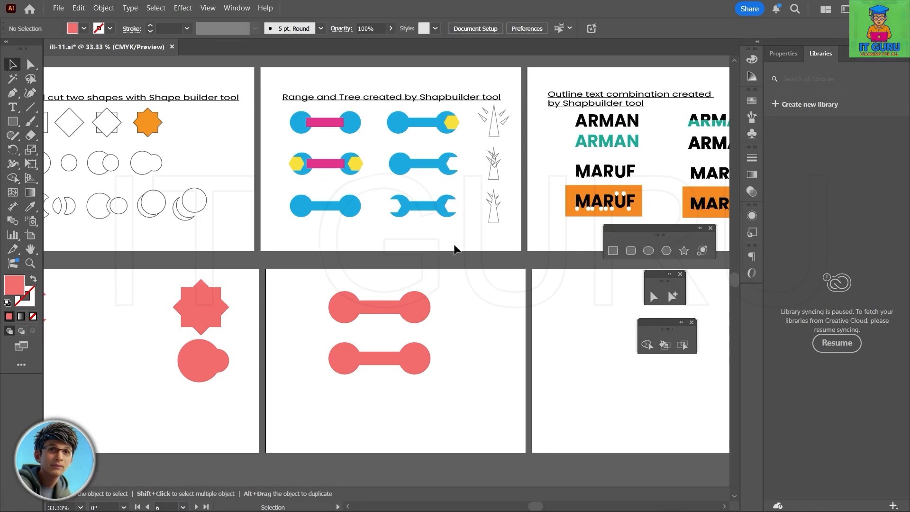
- Create a hexagon with a 50 pt radius, scale it down slightly and place it over the left end of the lower dumbbell
left_click(666, 251)
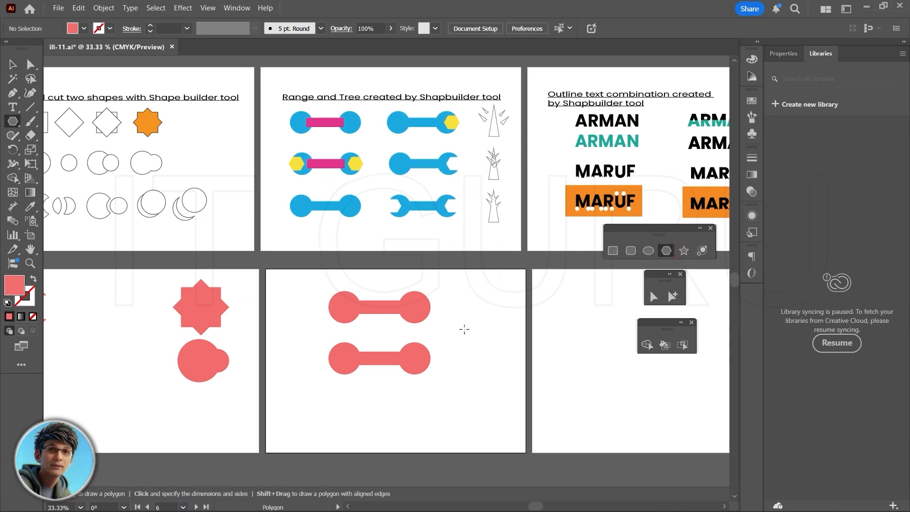
left_click(464, 329)
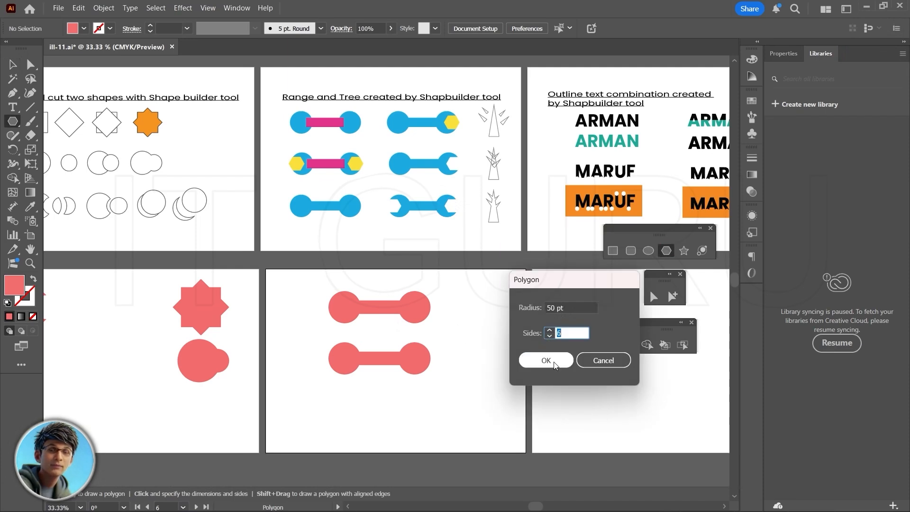
key("Return")
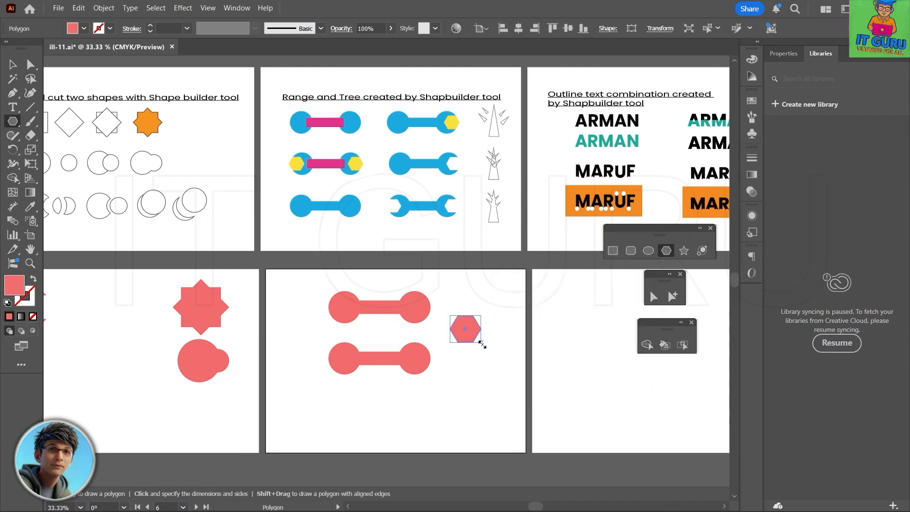
left_click_drag(464, 329, 339, 359)
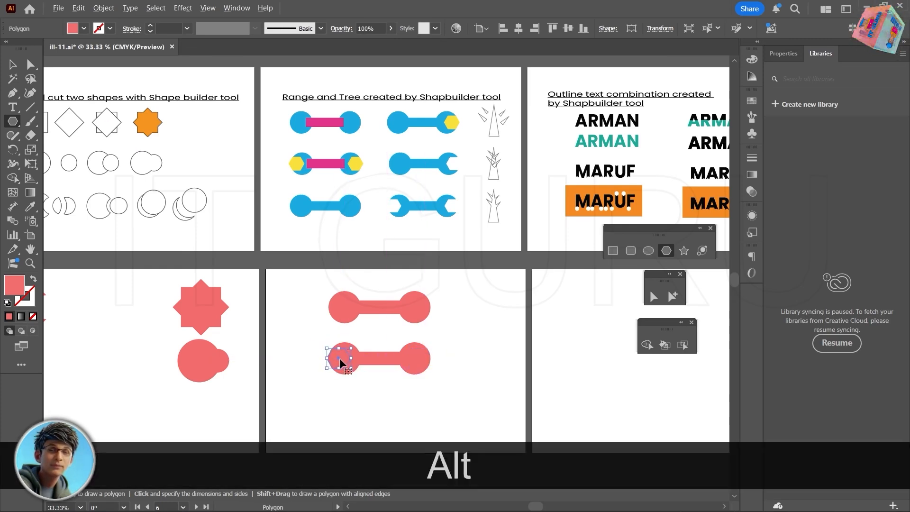
- Copy the hexagon onto the right end of the lower dumbbell
left_click(342, 358)
key("Return")
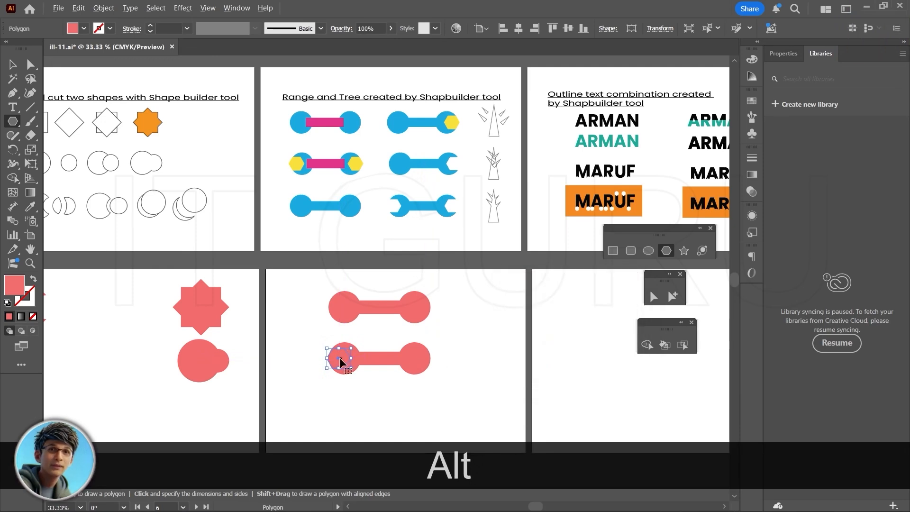
left_click_drag(341, 361, 422, 358)
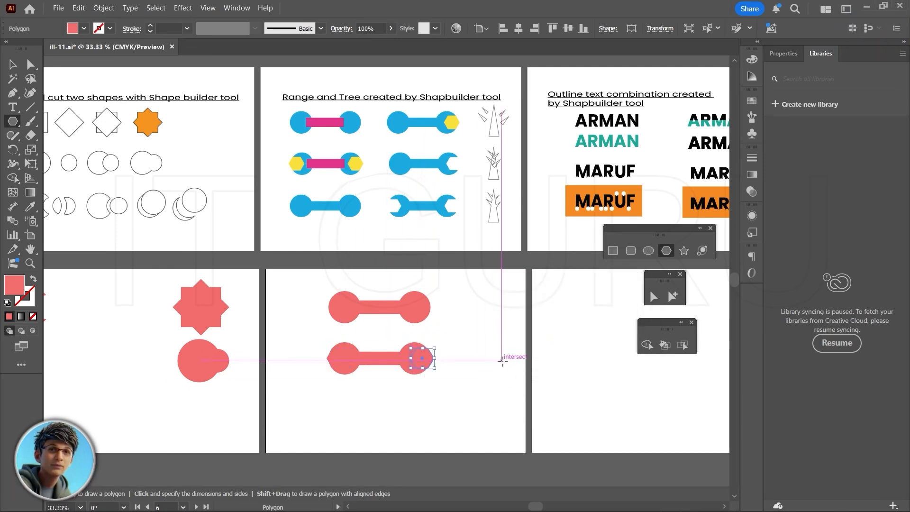
- Select the lower dumbbell with both hexagons and cut the right hexagon out of it with Shape Builder
key("v")
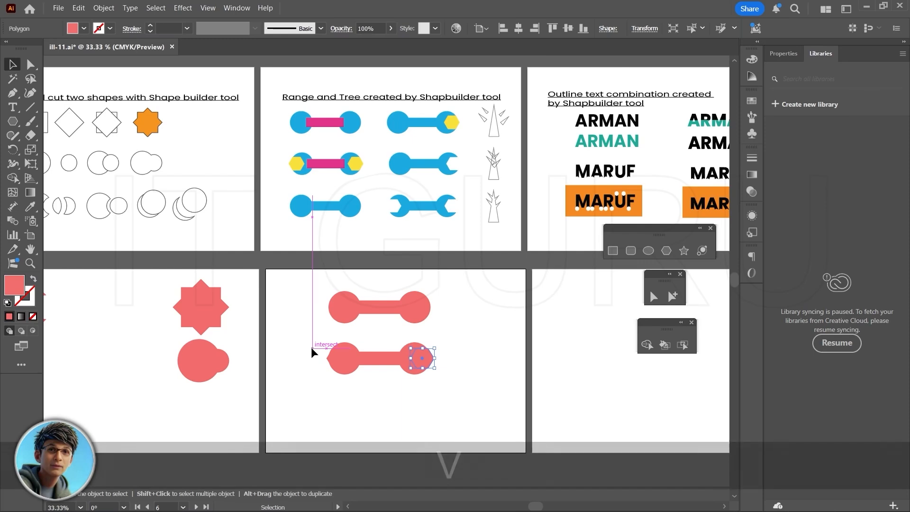
left_click_drag(306, 335, 454, 402)
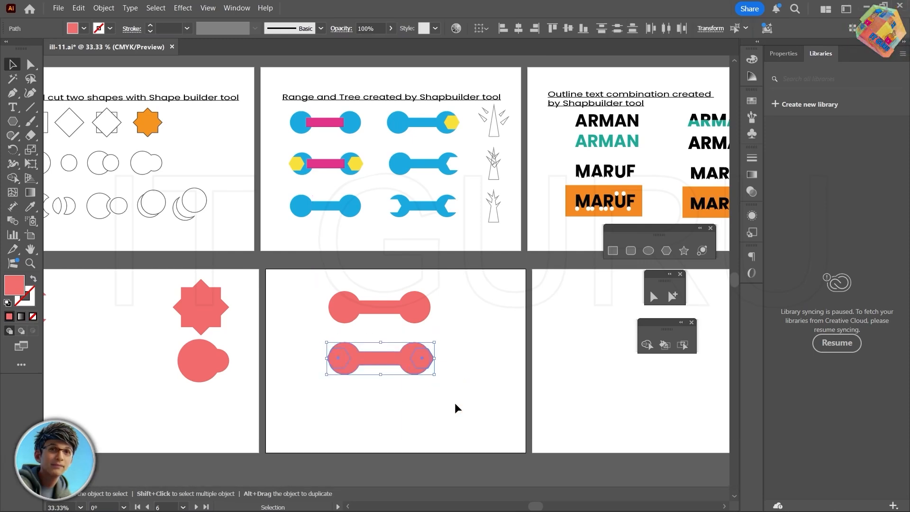
key("shift+m")
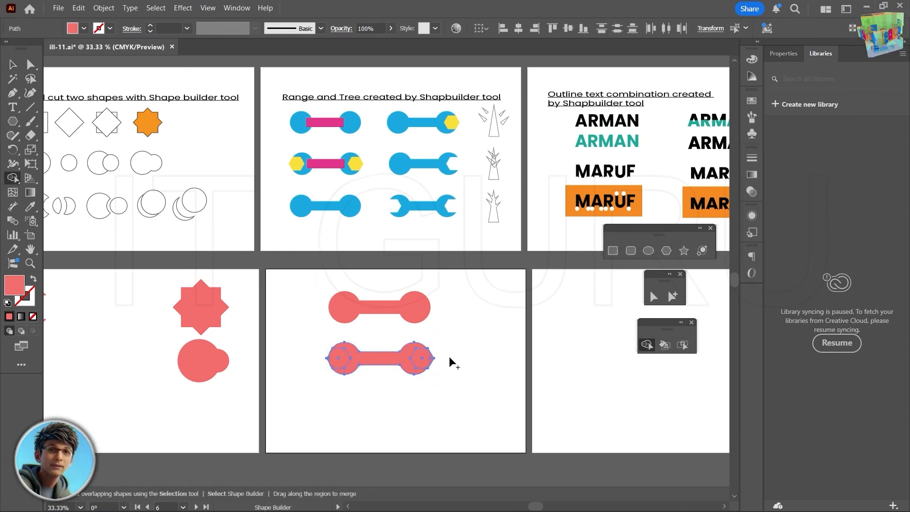
key("alt")
left_click_drag(445, 360, 425, 361)
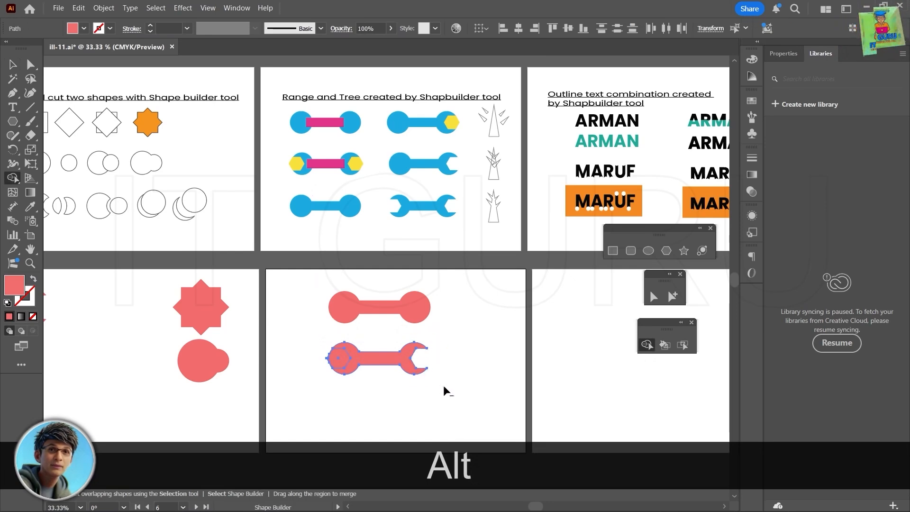
- Try to cut the left hexagon out of the lower dumbbell with Shape Builder, and undo that cut
left_click_drag(339, 363, 341, 364)
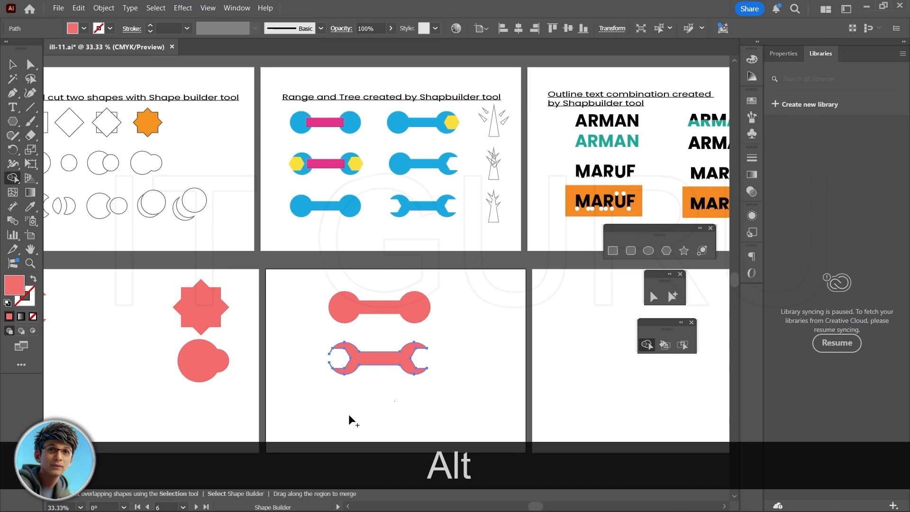
left_click_drag(319, 351, 319, 351)
key("c")
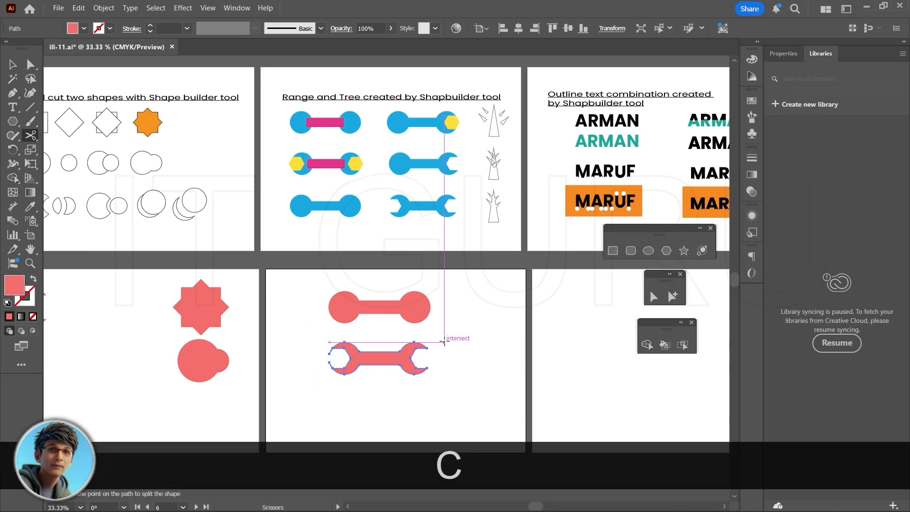
key("v")
left_click(443, 340)
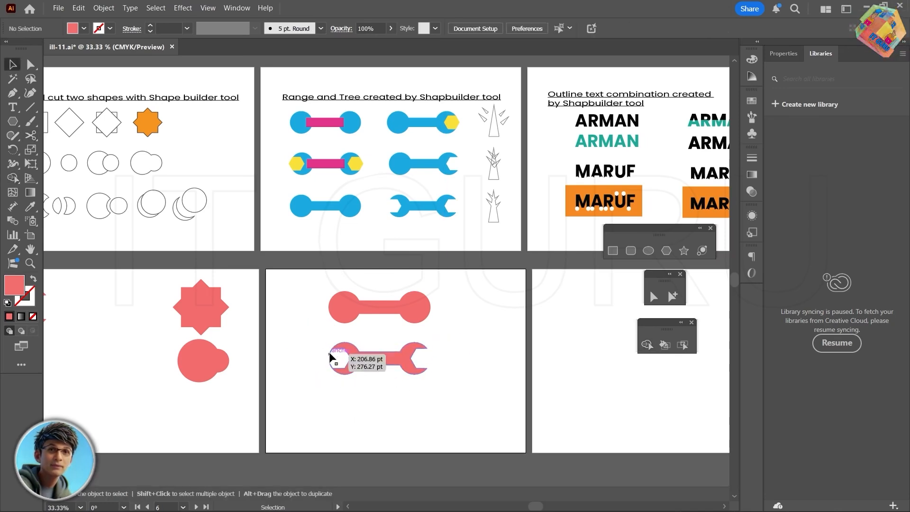
left_click(333, 362)
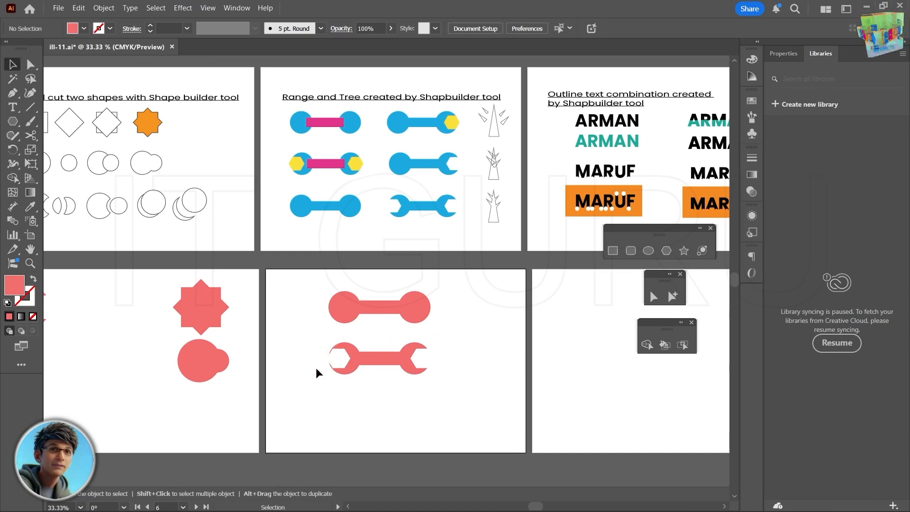
key("ctrl+z")
key("ctrl+z")
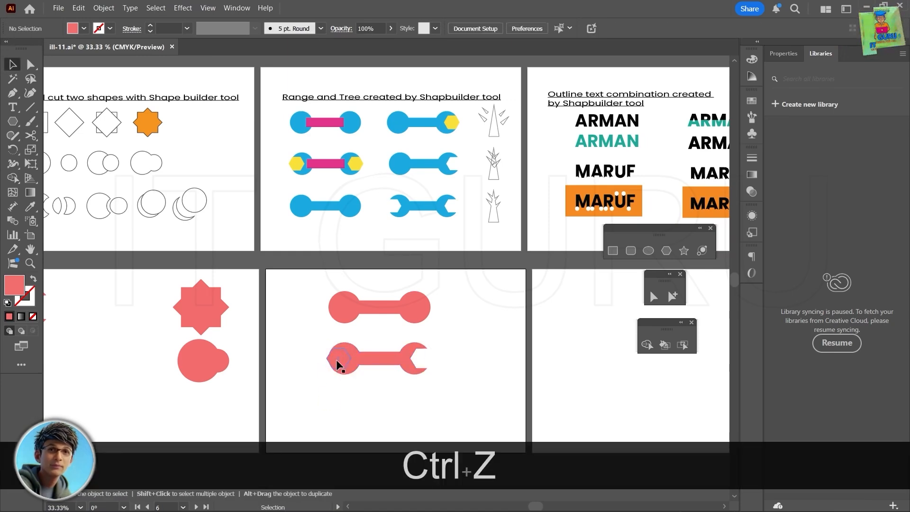
- Select the lower dumbbell with its left hexagon and cut the hexagon out with Shape Builder
left_click_drag(337, 356, 353, 388)
left_click(363, 394)
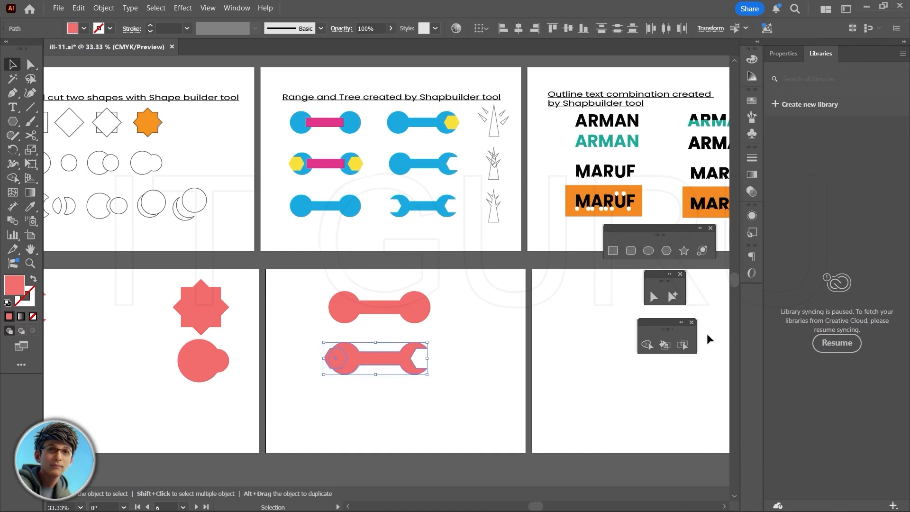
left_click(648, 347)
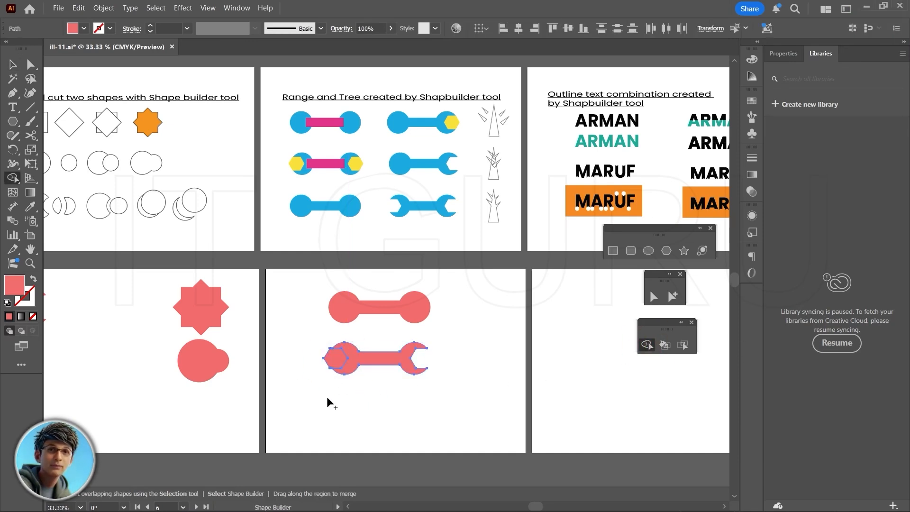
key("v")
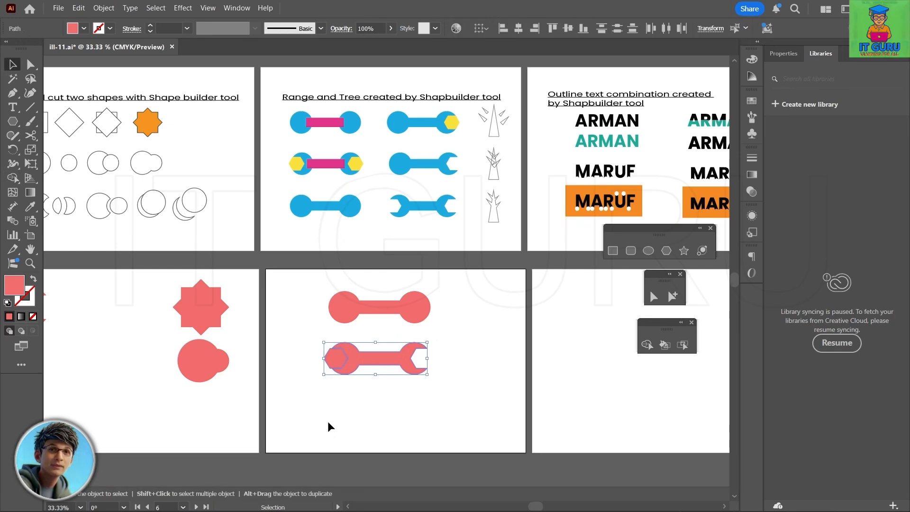
left_click(647, 344)
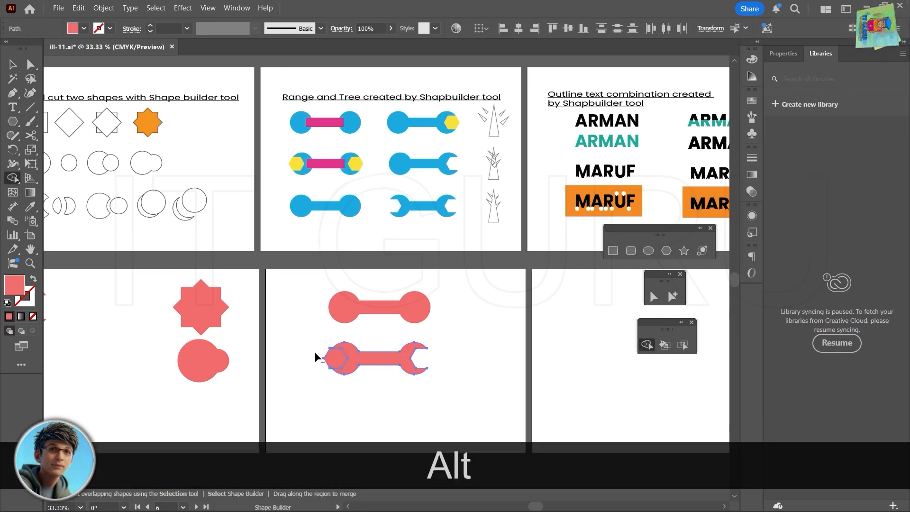
left_click(337, 360, "alt")
key("v")
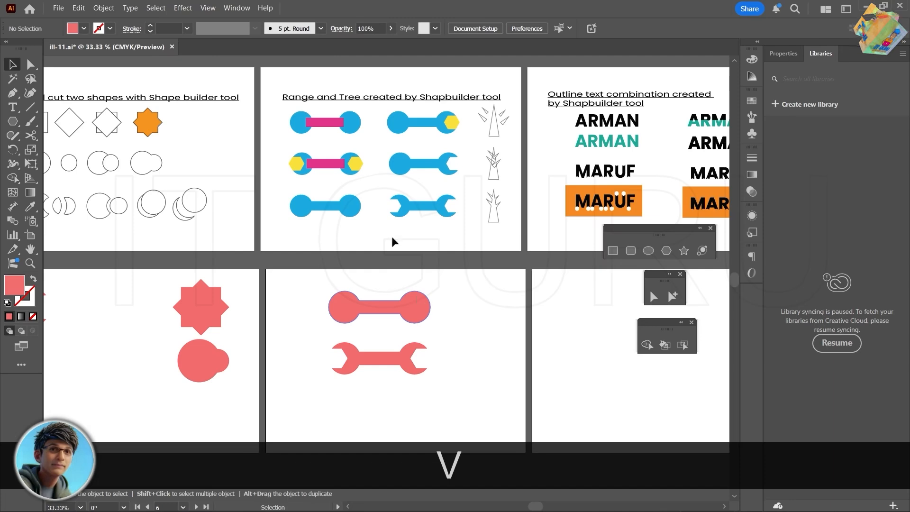
left_click_drag(432, 386, 308, 399)
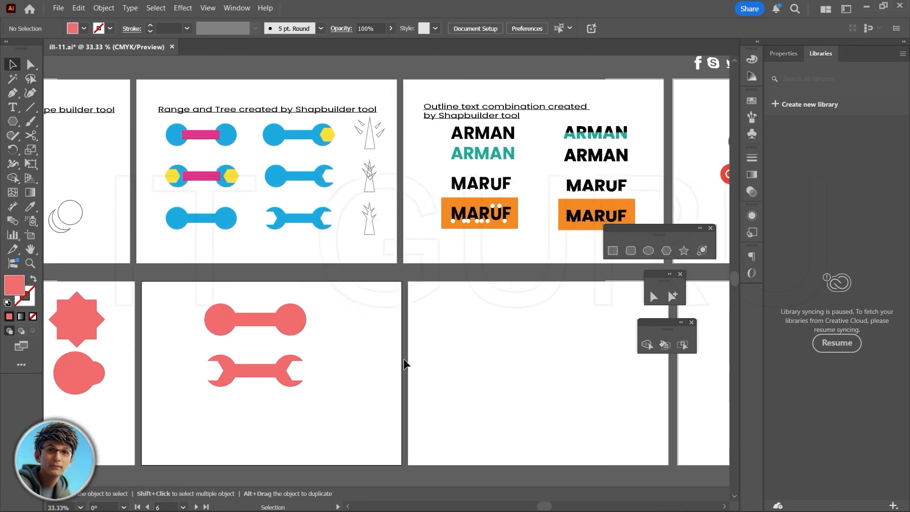
left_click(685, 251)
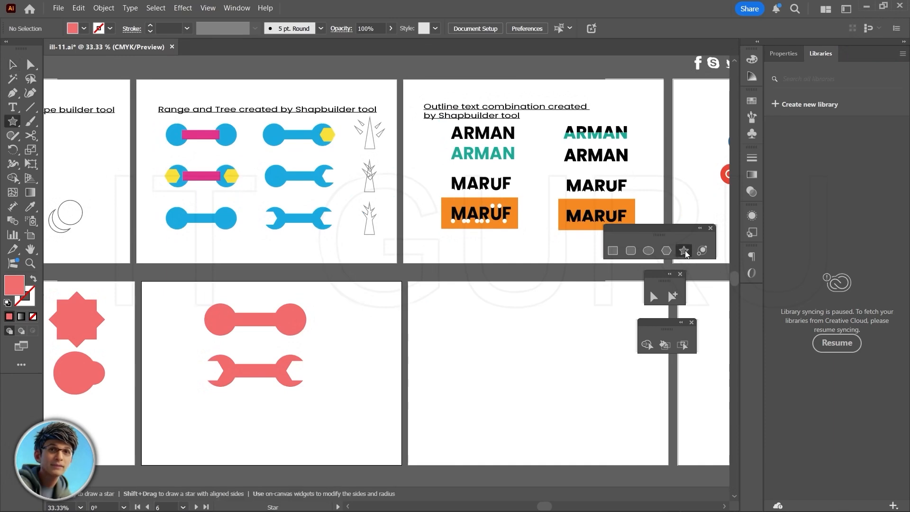
left_click(354, 364)
type("3")
key("Return")
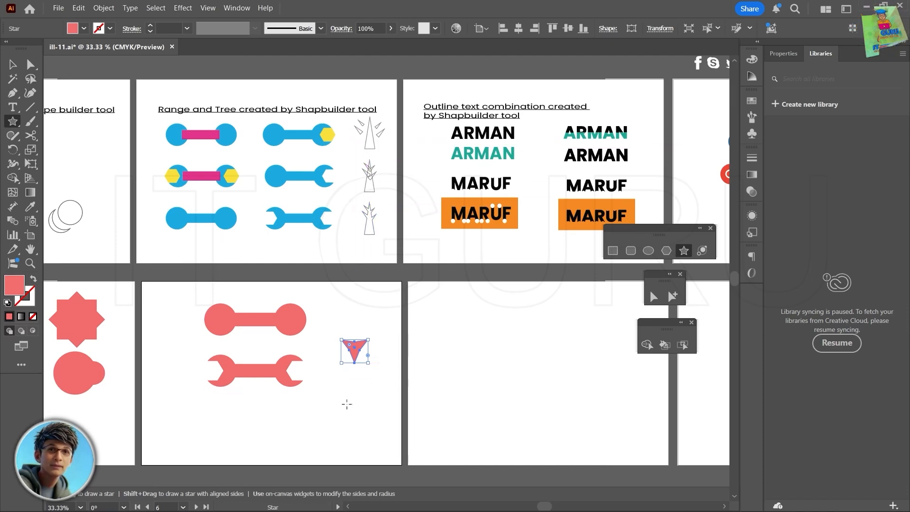
key("Delete")
- Create a triangle with the Polygon tool beside the wrench and pull its apex straight up to form a tall, narrow triangle
left_click(667, 250)
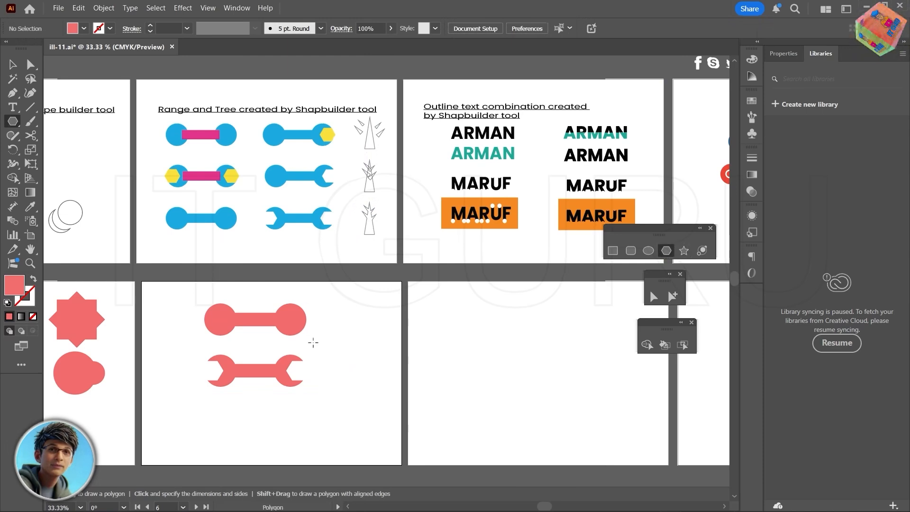
left_click(359, 351)
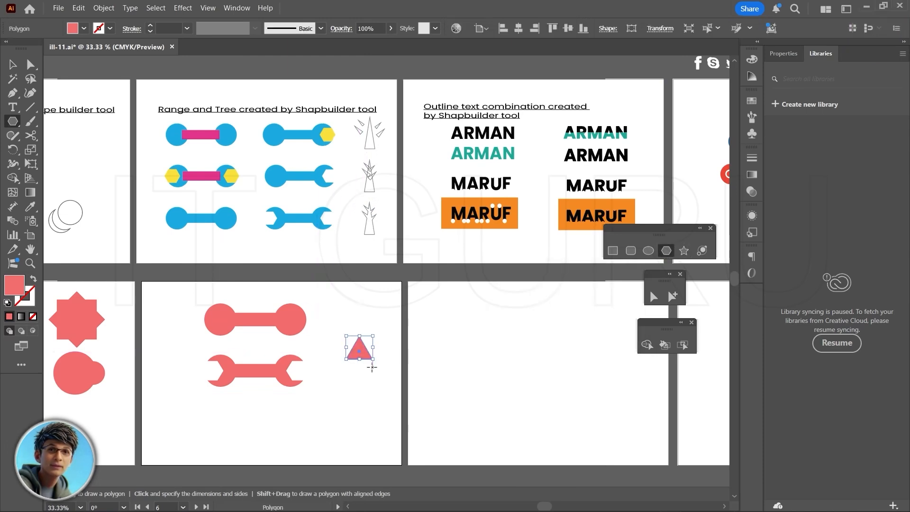
scroll(361, 337, "up", 4)
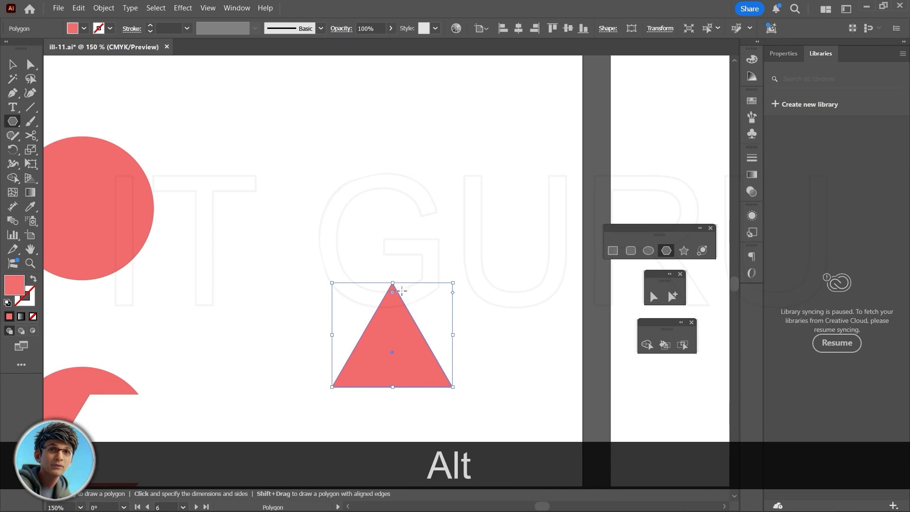
left_click(654, 297)
left_click(393, 284)
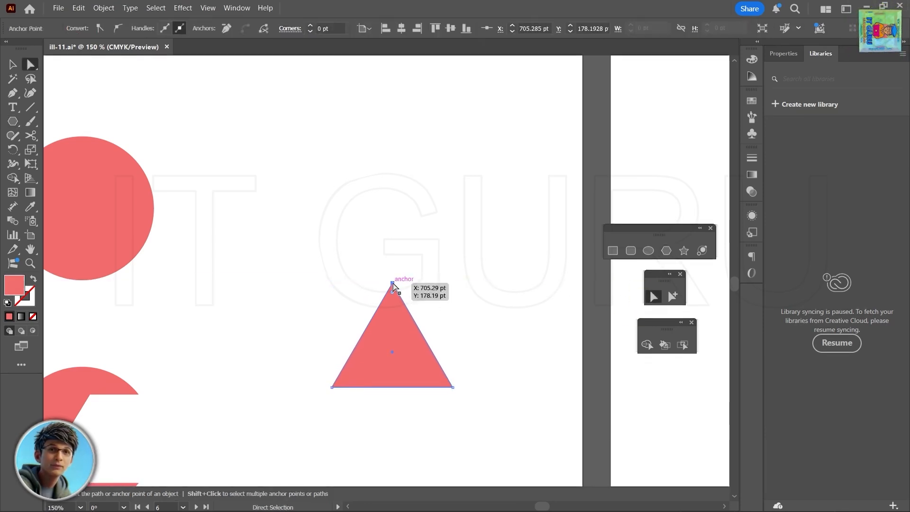
left_click_drag(392, 283, 393, 150)
left_click(397, 328)
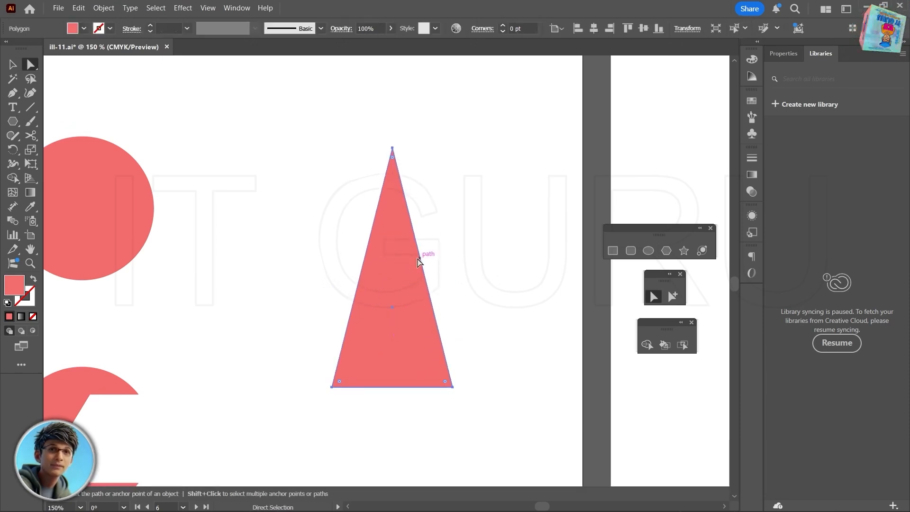
- Copy the tall triangle and scale the copies down into three small triangles around it
key("v")
left_click_drag(386, 286, 461, 227)
left_click_drag(524, 98, 426, 271)
left_click_drag(411, 311, 270, 251)
- Tilt two small triangles outward and overlap them with the large triangle's upper left and right edges as branches
left_click(285, 164)
mouse_move(293, 184)
left_mouse_down()
mouse_move(319, 180)
mouse_move(300, 174)
left_mouse_up()
left_click(378, 191)
left_click_drag(393, 210, 377, 222)
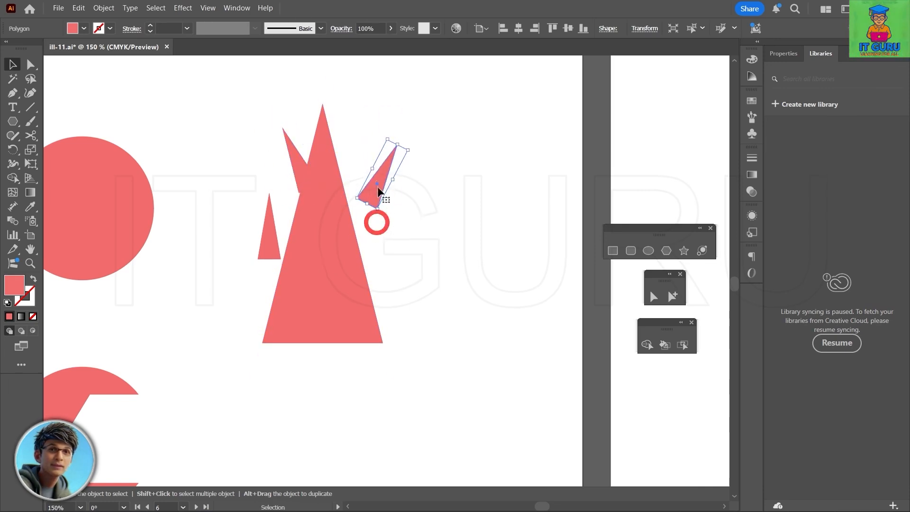
left_click_drag(378, 177, 351, 199)
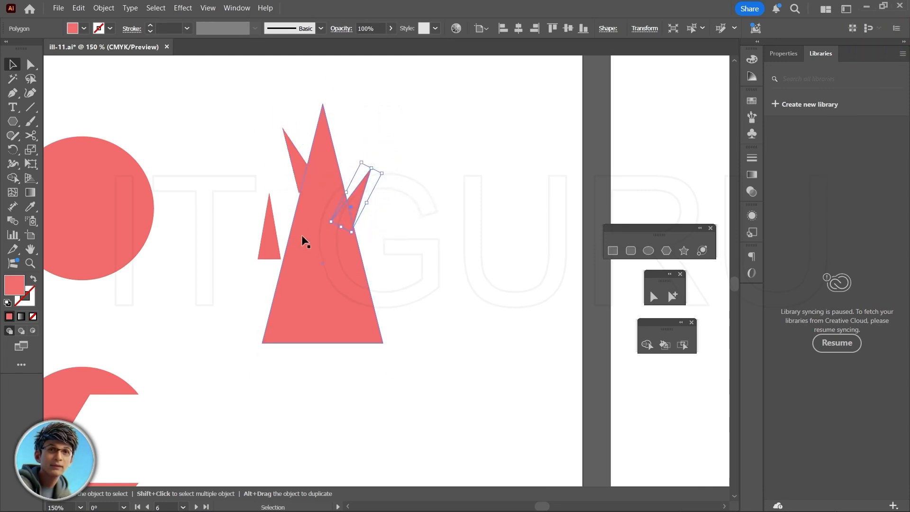
- Tilt the remaining small triangle outward and overlap it with the trunk's left edge as a lower branch
left_click(268, 244)
left_click_drag(252, 259, 294, 250)
left_click_drag(264, 207, 257, 181)
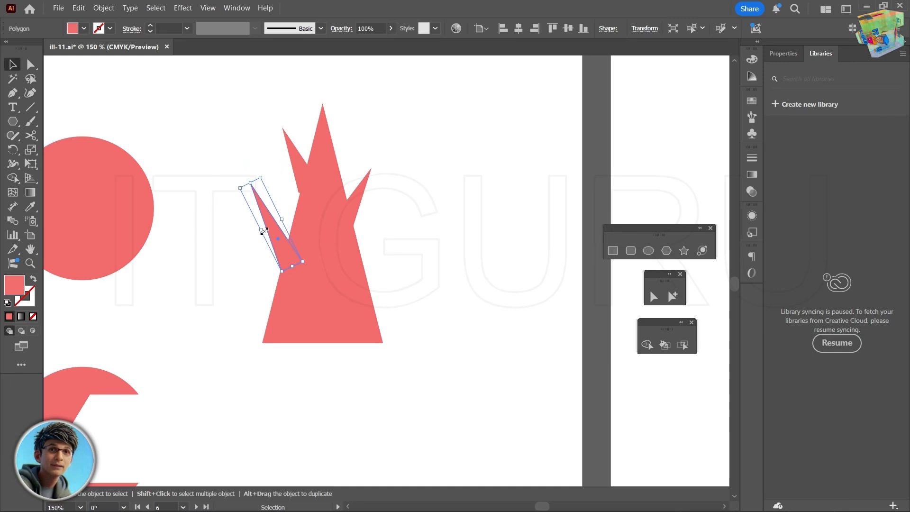
left_click_drag(308, 264, 310, 263)
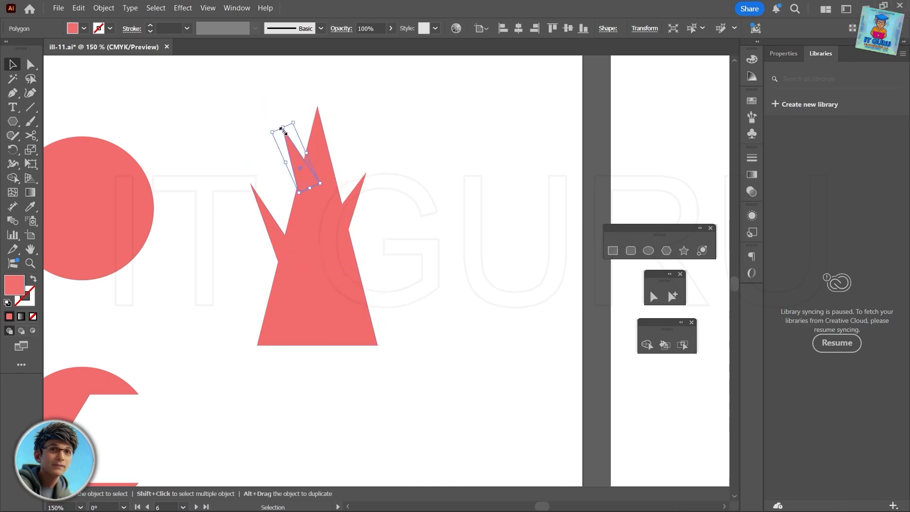
- Select the trunk with its three branches and merge them into one tree shape with Shape Builder
left_click_drag(283, 130, 412, 366)
left_click(392, 167)
left_click(647, 345)
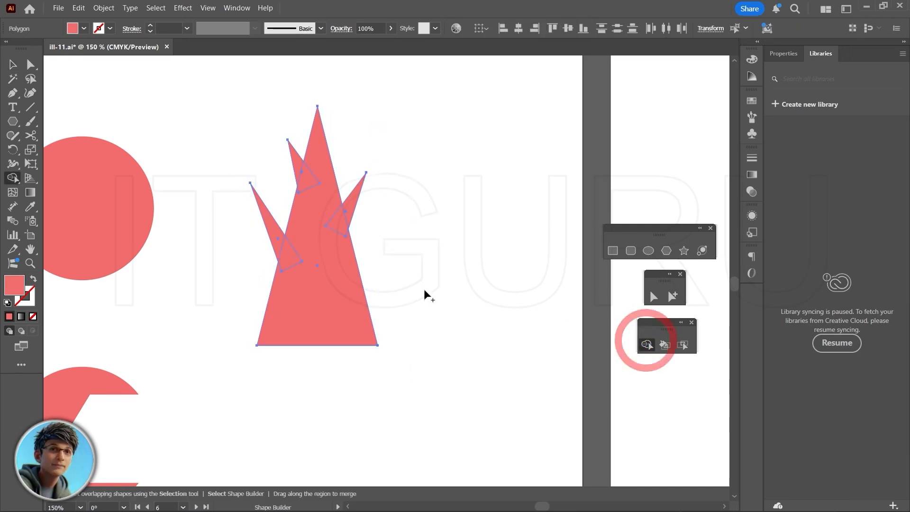
key("alt")
left_click_drag(313, 287, 276, 239)
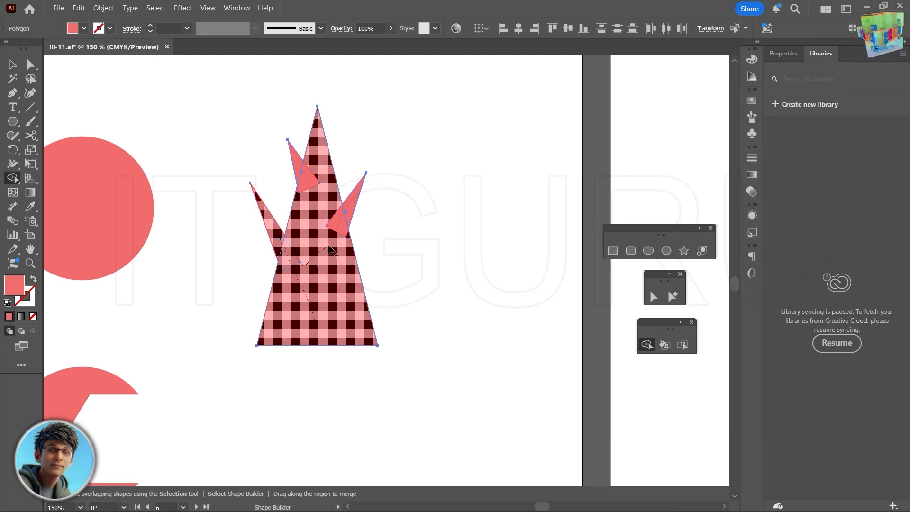
mouse_move(330, 250)
left_mouse_down()
mouse_move(347, 204)
mouse_move(330, 218)
mouse_move(307, 179)
left_mouse_up()
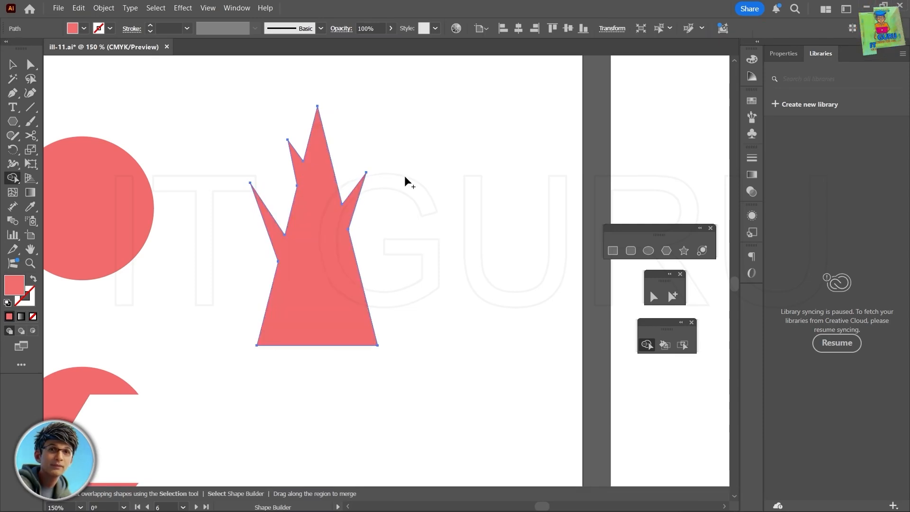
- Turn the merged tree into an outline with a 2 pt black stroke and no fill
scroll(387, 241, "down", 5, "alt")
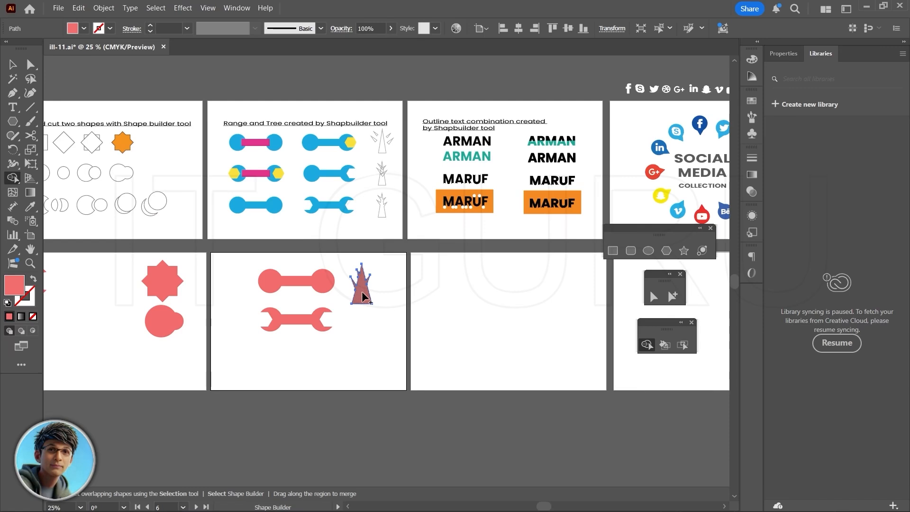
key("v")
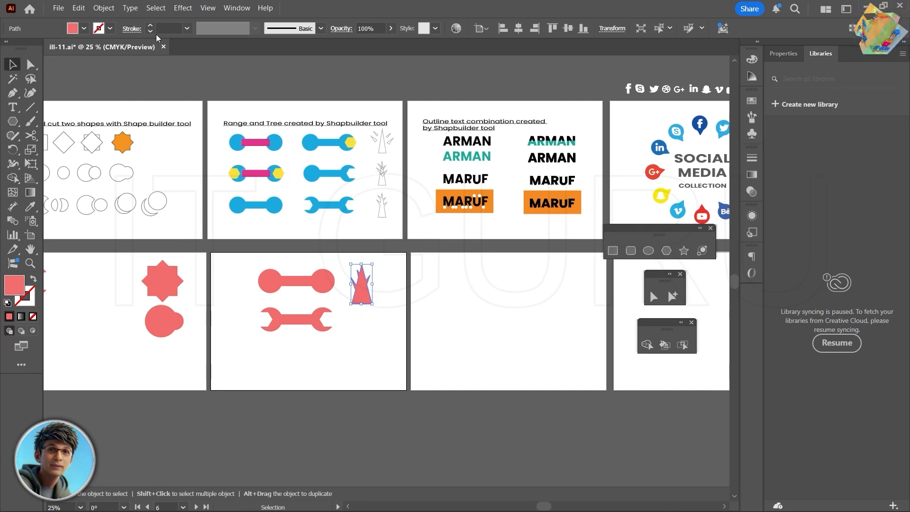
left_click(186, 28)
left_click(199, 97)
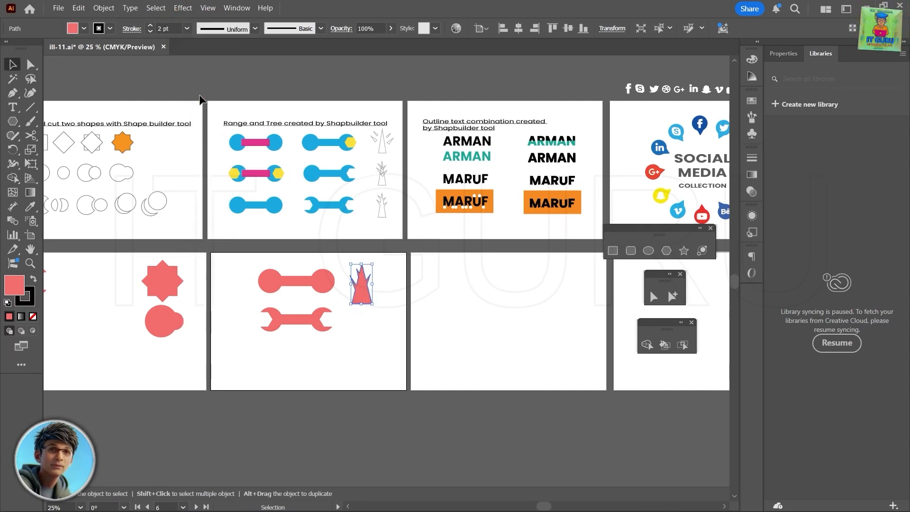
left_click(74, 29)
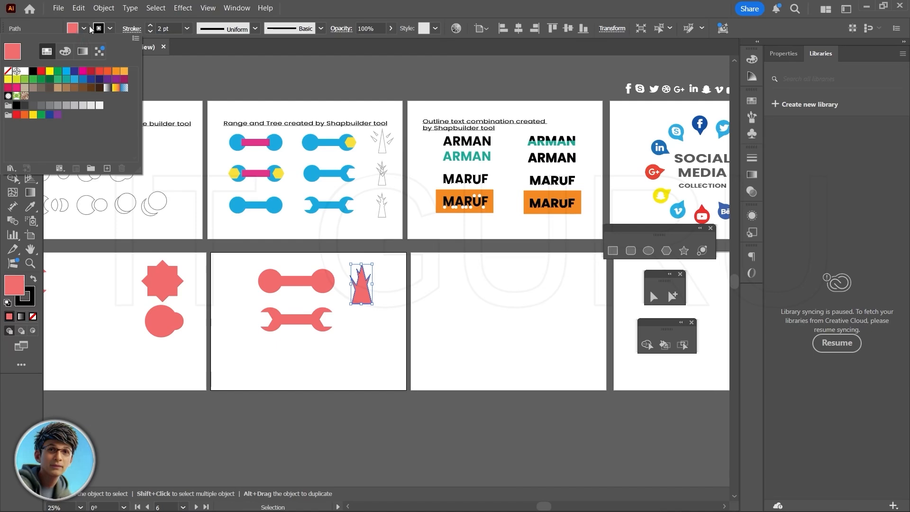
left_click(8, 71)
left_click(361, 343)
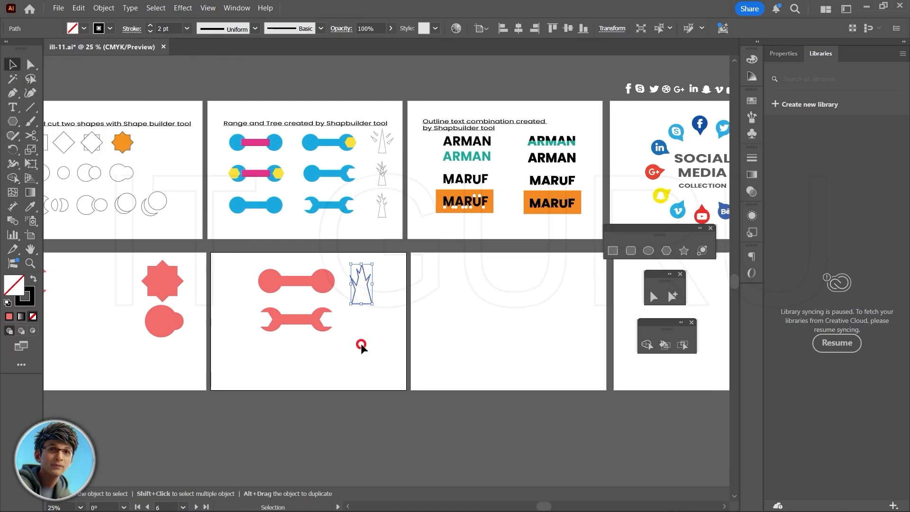
scroll(363, 339, "up", 3)
left_click_drag(366, 274, 356, 348)
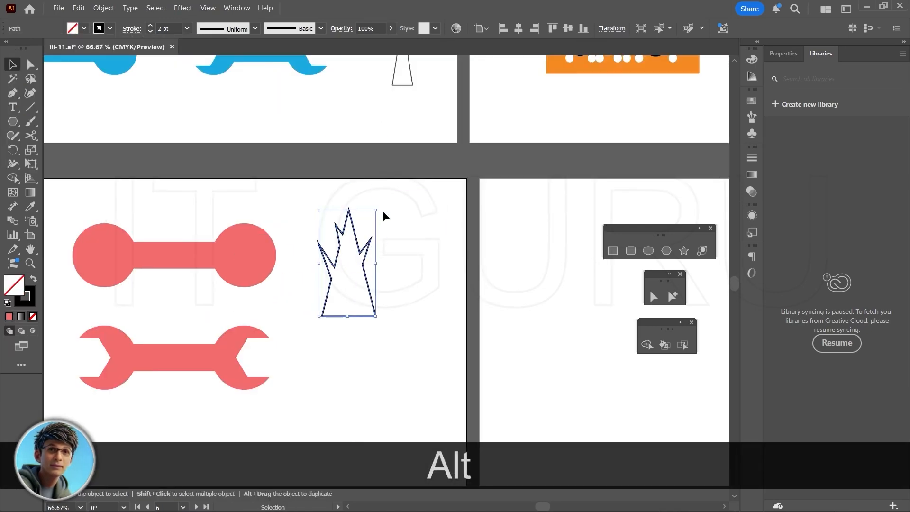
left_click(414, 352)
- Add a point text object with the placeholder "Lorem ipsum" on the empty artboard below the outline text samples
scroll(397, 260, "down", 4)
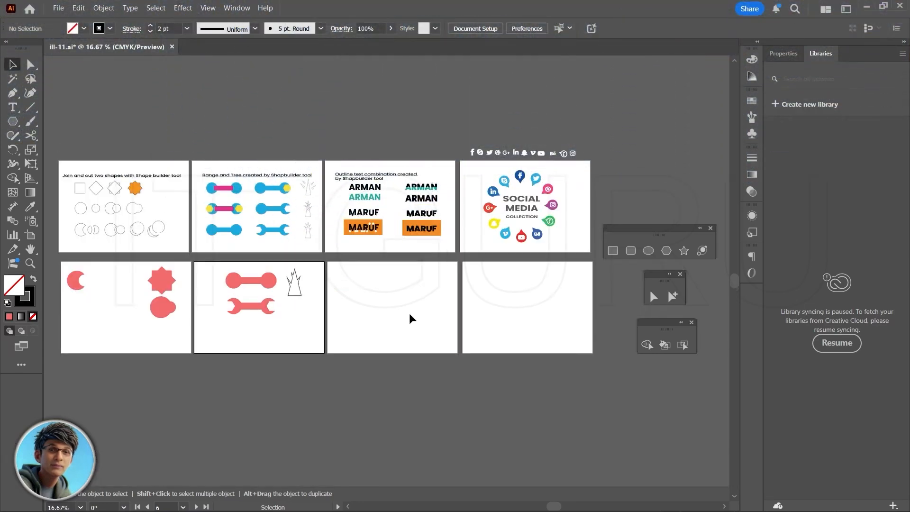
scroll(408, 313, "up", 1)
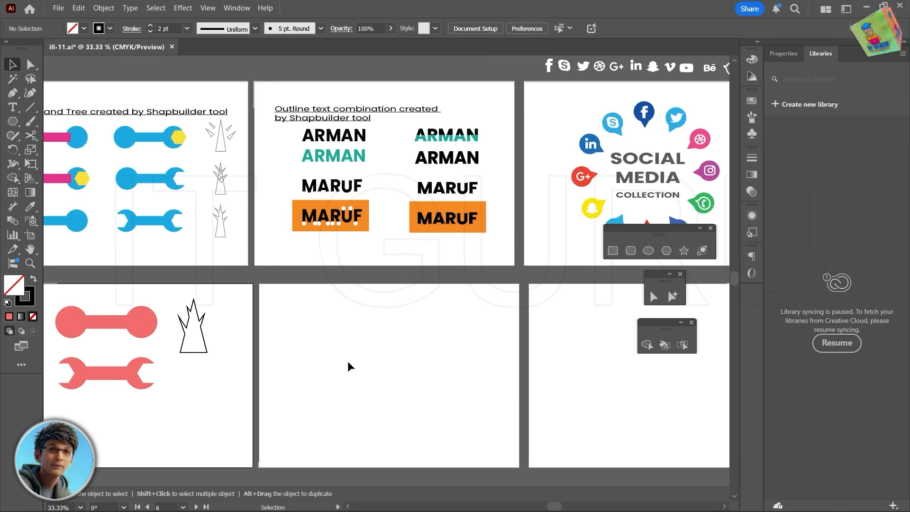
key("t")
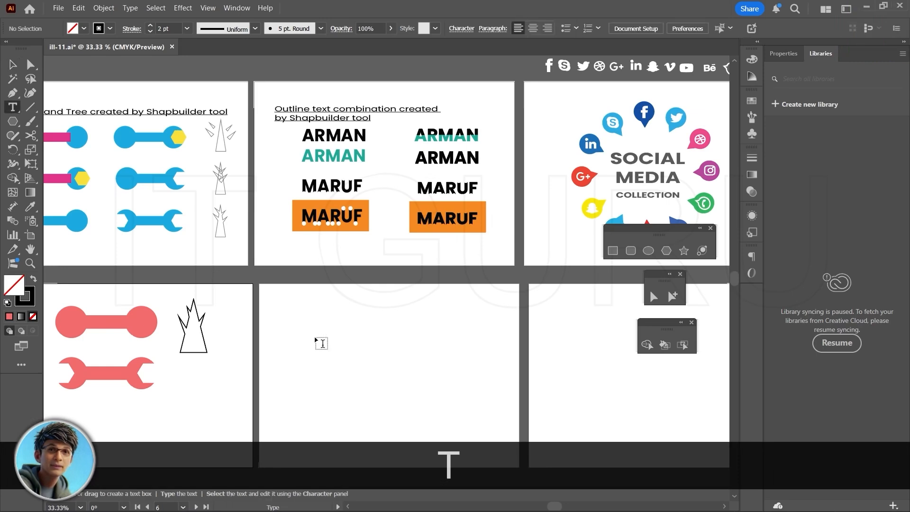
left_click(316, 340)
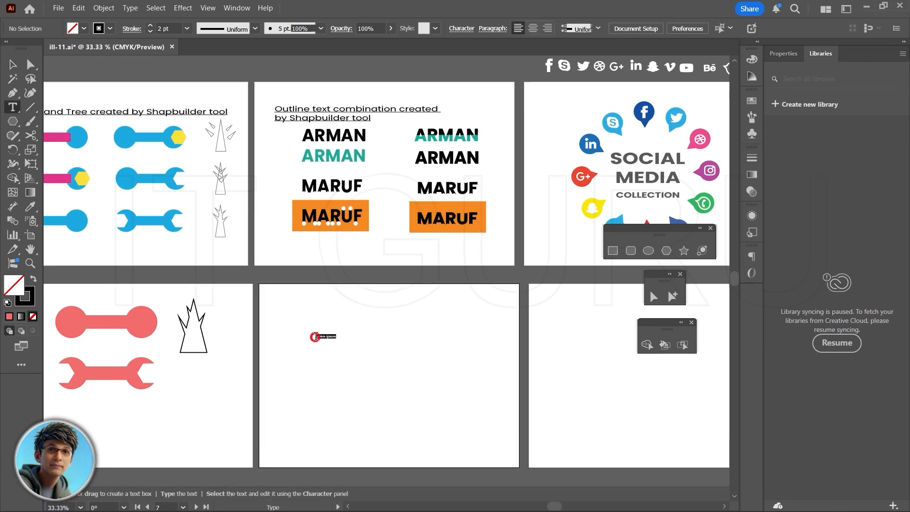
key("Escape")
left_click(311, 362)
scroll(310, 362, "up", 4)
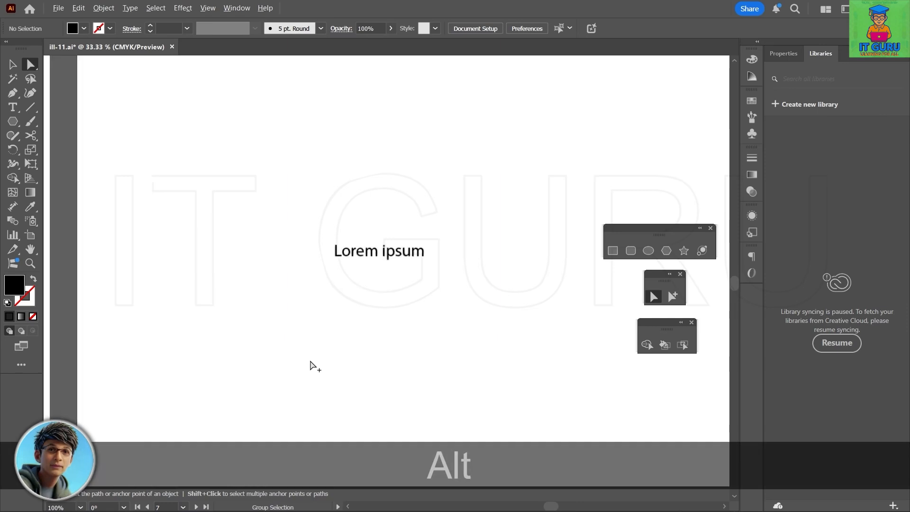
- Scale the "Lorem ipsum" text up to about 34.6 pt and set its font to FatFrank Heavy
left_click(412, 255)
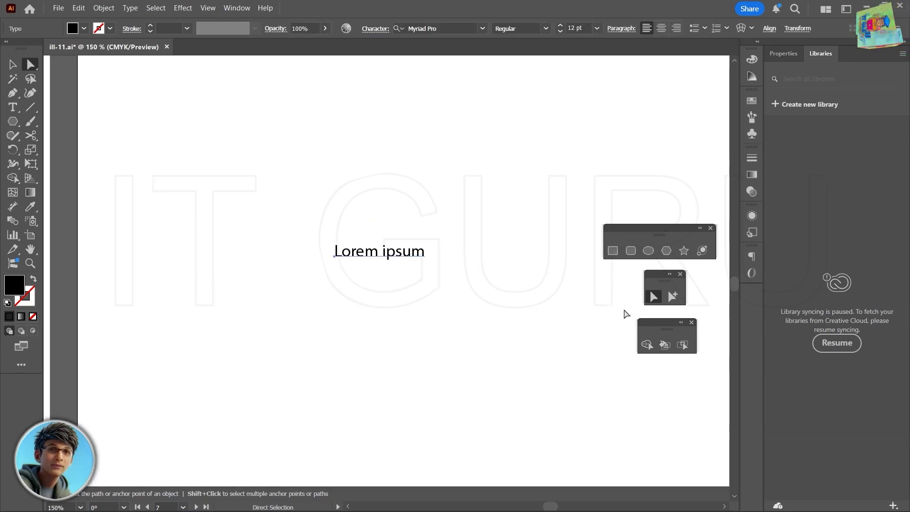
key("v")
left_click_drag(425, 260, 509, 327)
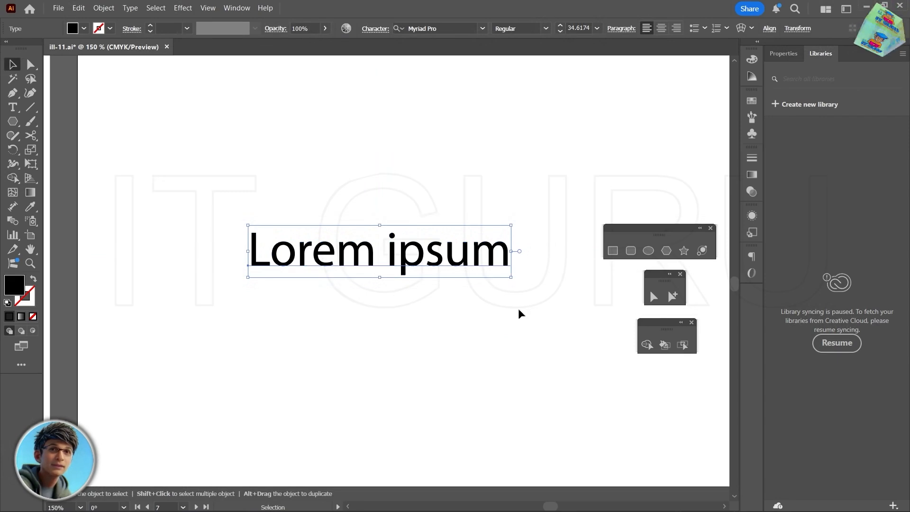
left_click(482, 28)
scroll(474, 294, "down", 5)
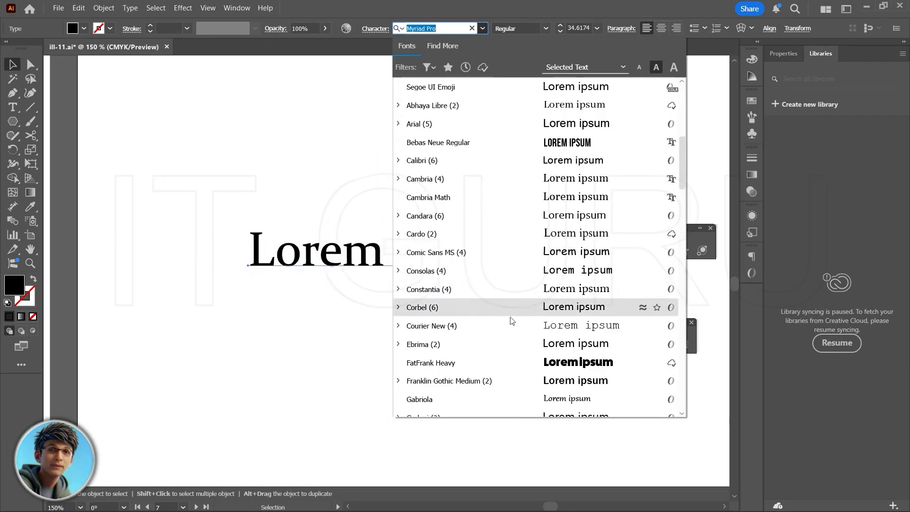
left_click(566, 365)
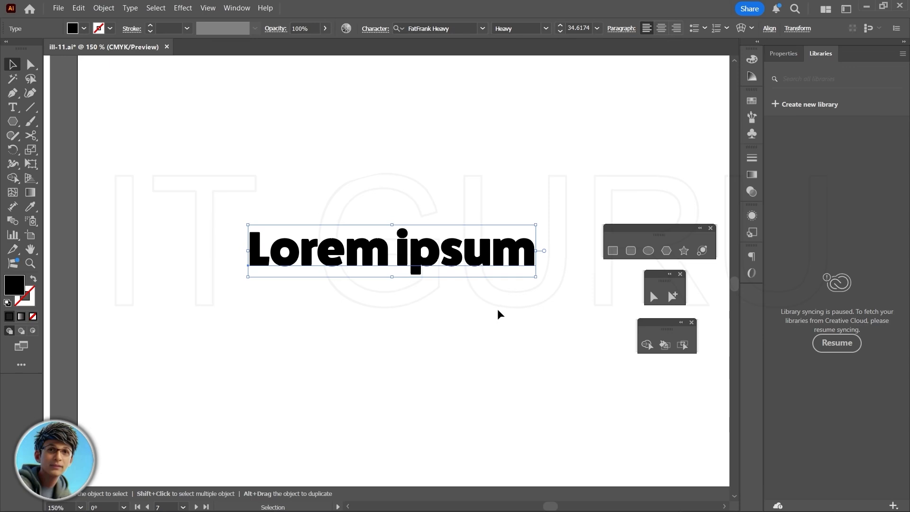
- Expand the object and fill of the "Lorem ipsum" text into editable letter shapes
left_click(473, 321)
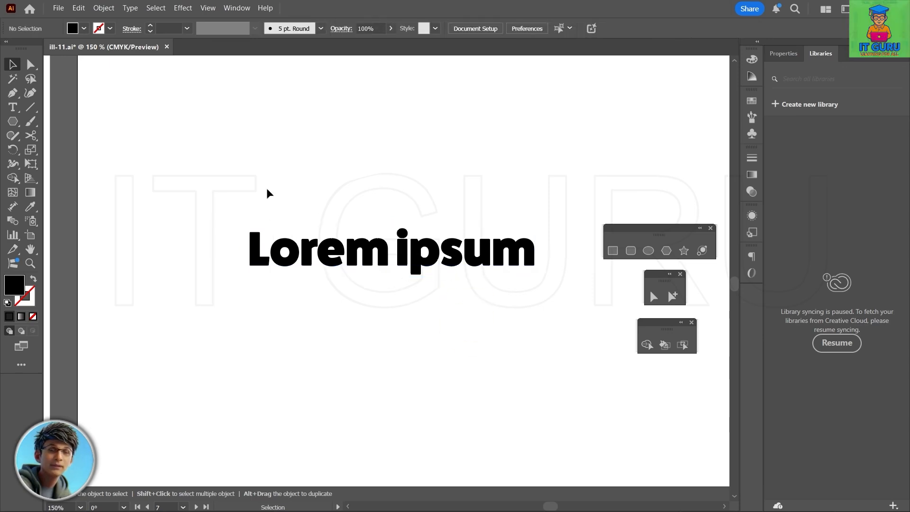
left_click(290, 250)
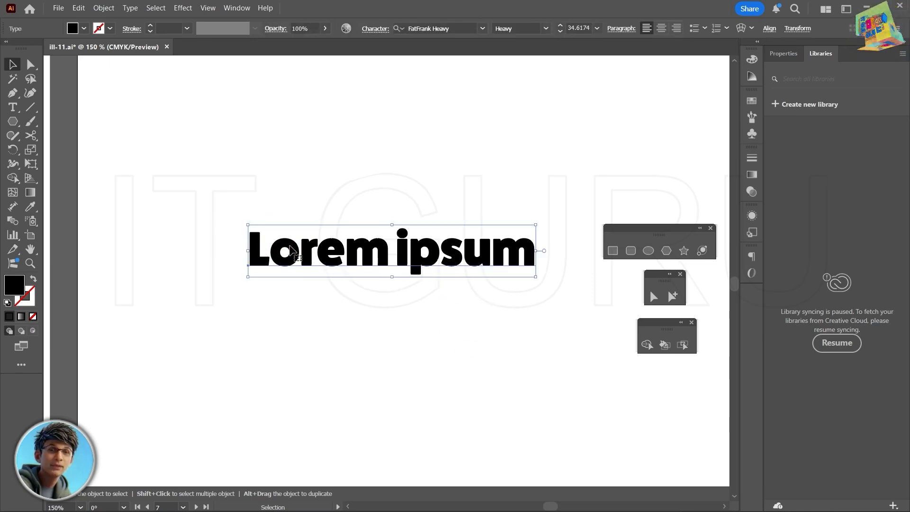
right_click(340, 245)
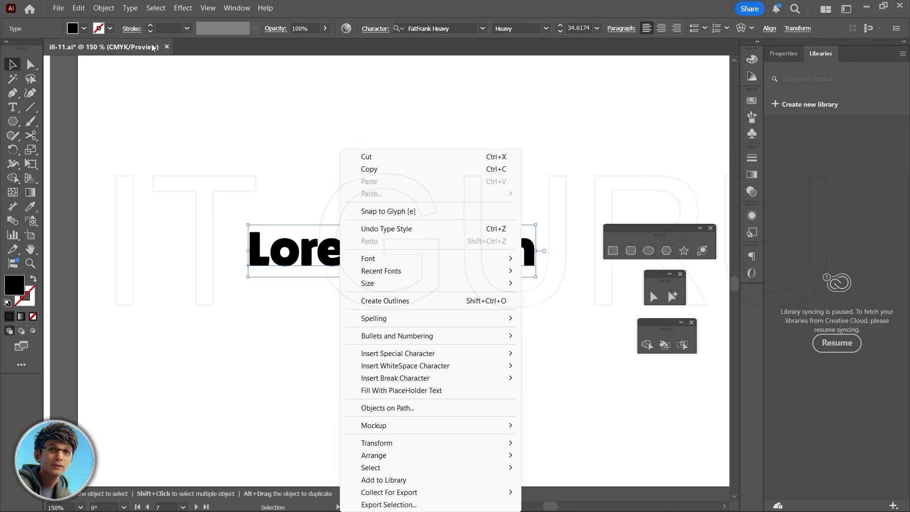
left_click(103, 8)
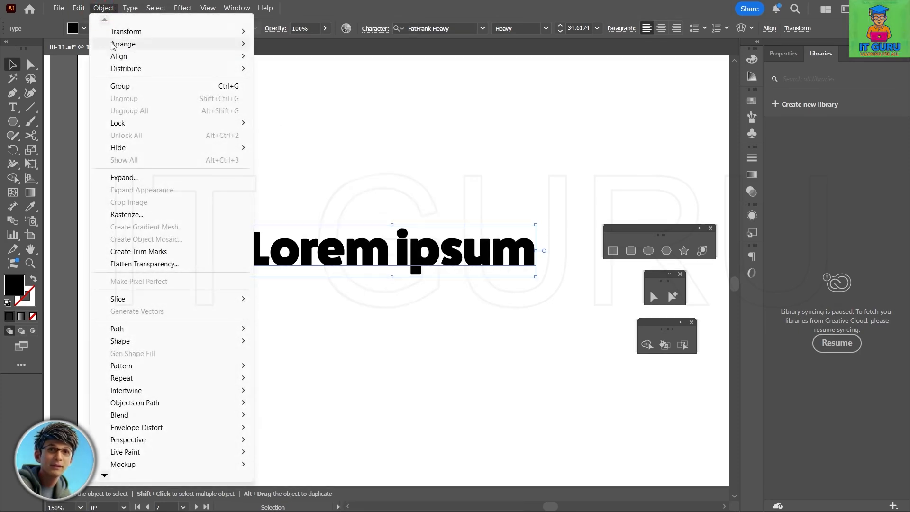
left_click(125, 178)
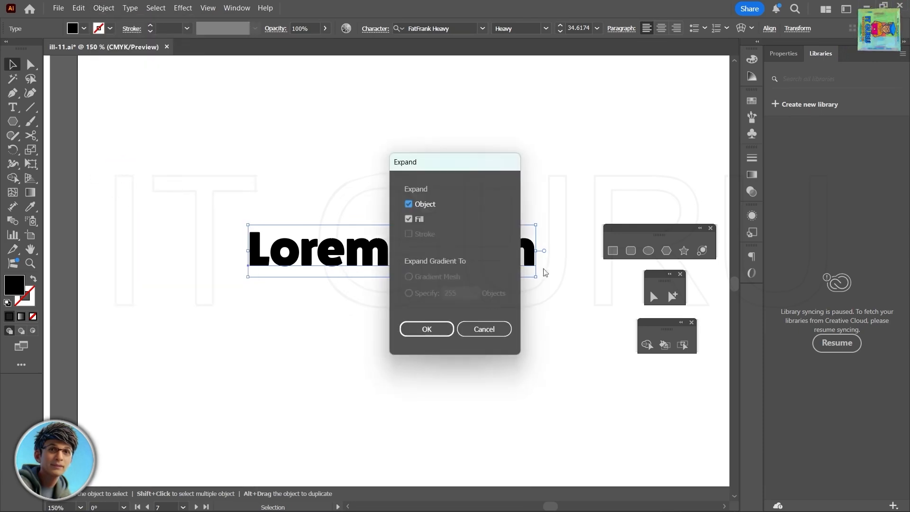
left_click(429, 330)
left_click(357, 313)
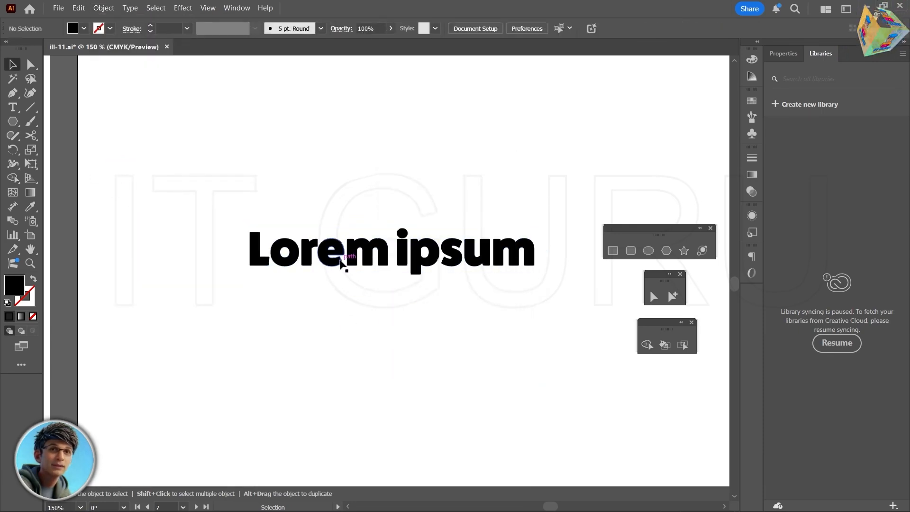
left_click(329, 261)
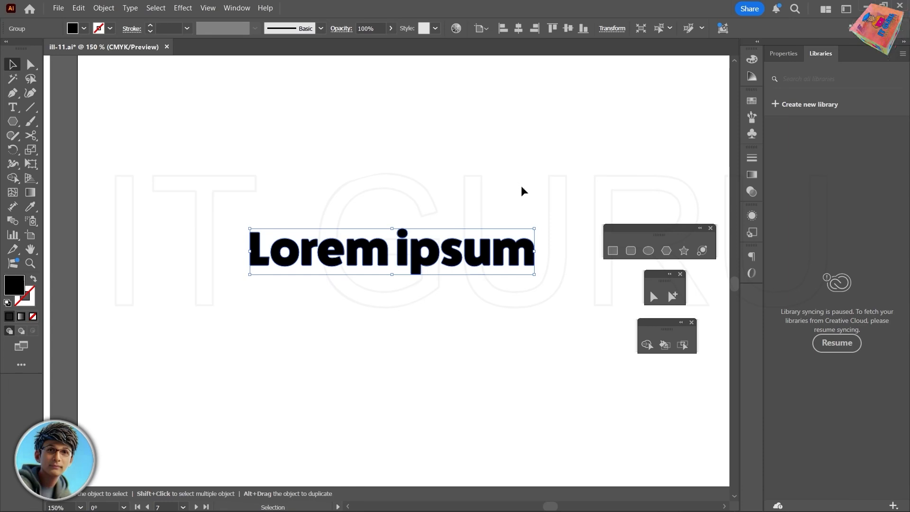
- Draw a rectangle over the upper half of the "Lorem ipsum" letters and fit its sides to the word's width
left_click(612, 251)
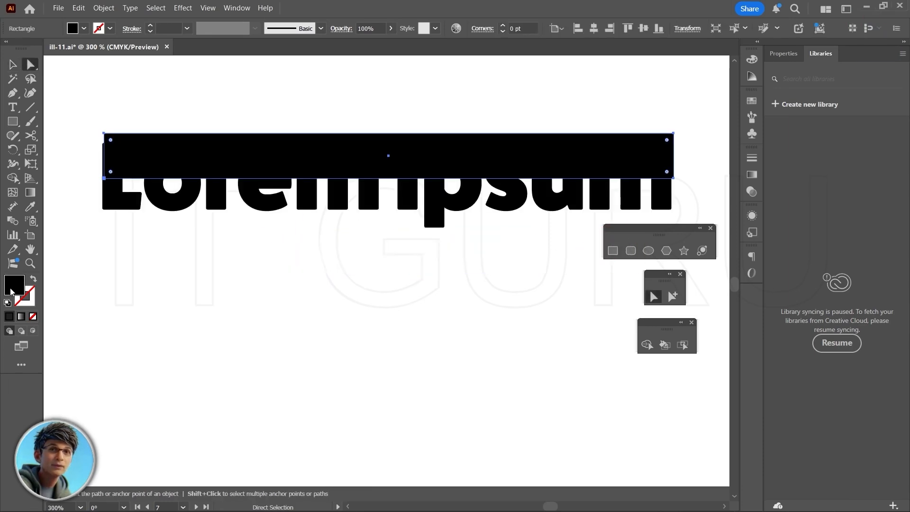
key("v")
left_click_drag(104, 155, 102, 156)
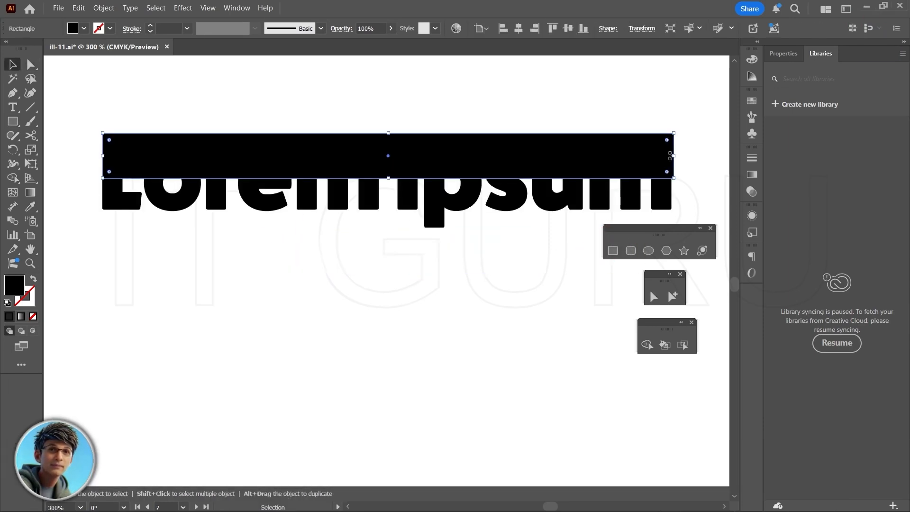
left_click_drag(674, 156, 671, 156)
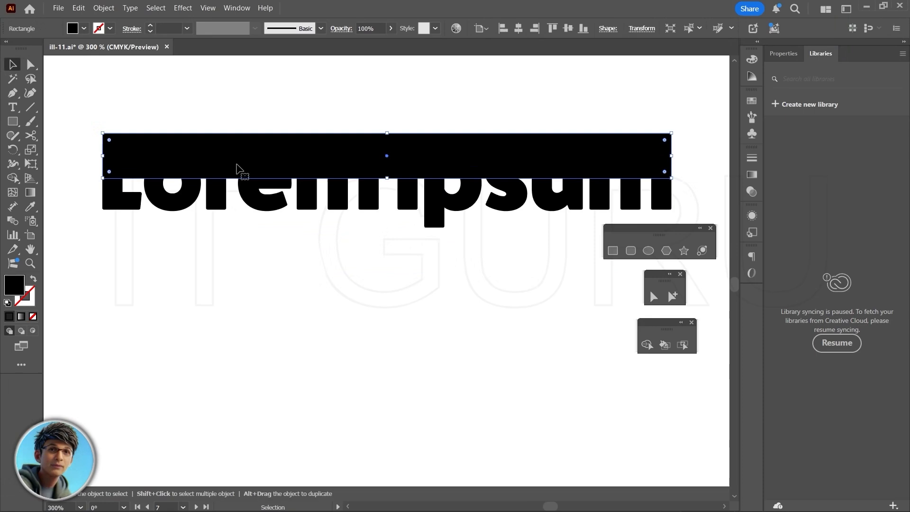
- Fill the rectangle over the letters with crimson
double_click(17, 284)
left_click(605, 189)
left_click(766, 163)
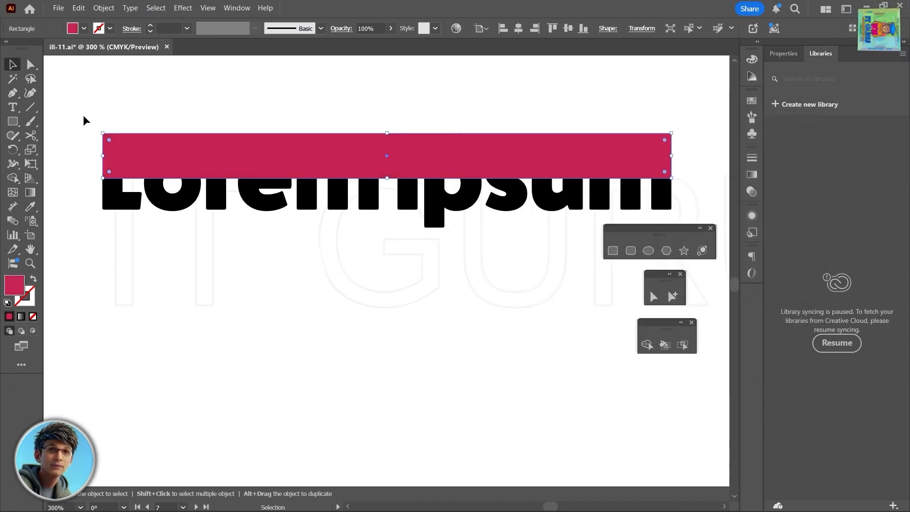
- Select the rectangle with the letters and remove the rectangle area outside the letters with Shape Builder
left_click(83, 114)
left_click_drag(81, 114, 690, 223)
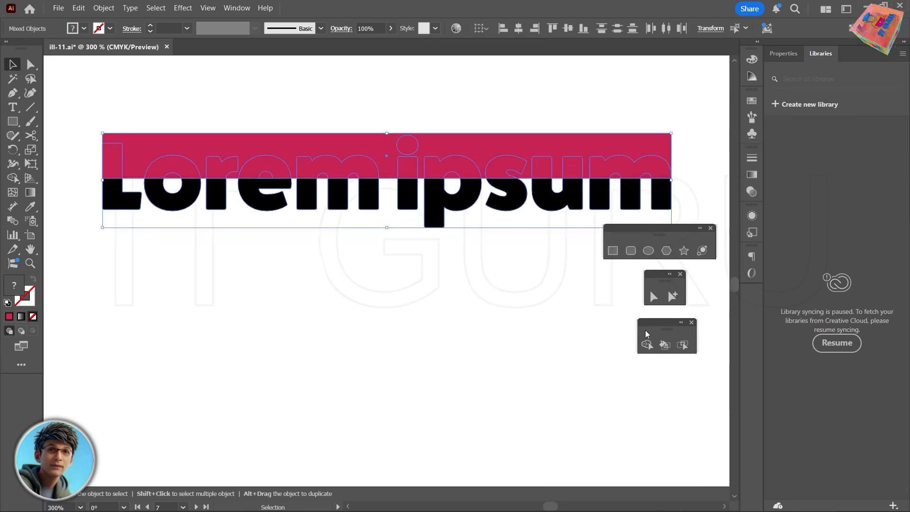
left_click(647, 346)
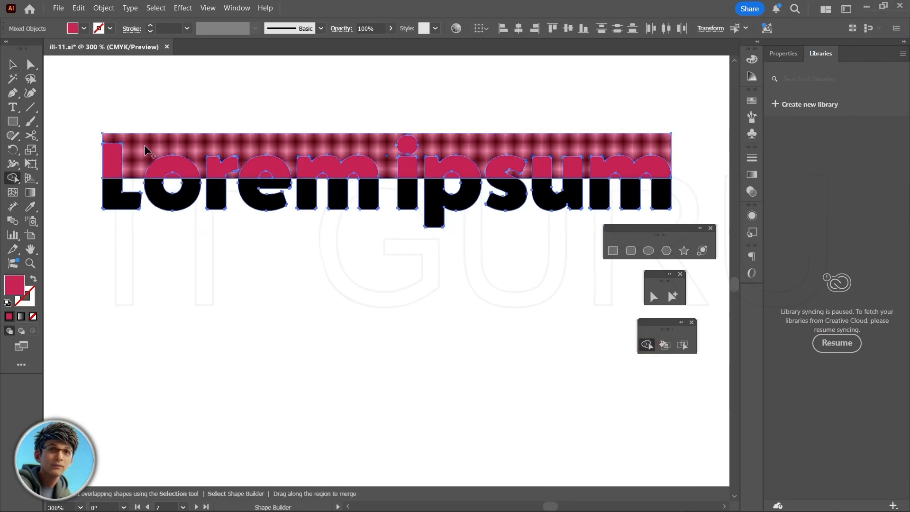
key("alt")
left_click(148, 151, "alt")
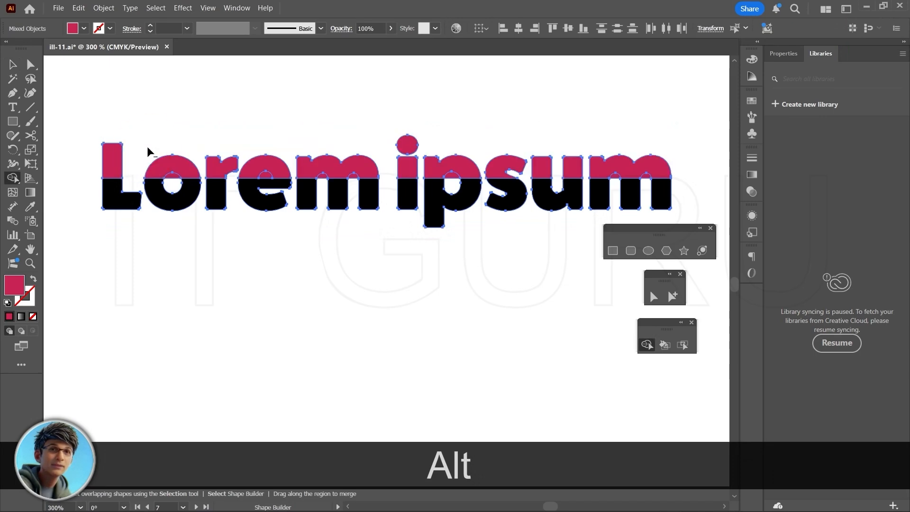
- Remove the leftover crimson pieces inside the openings of the o, e, m, p and other letters, then deselect the artwork
scroll(302, 237, "up", 1)
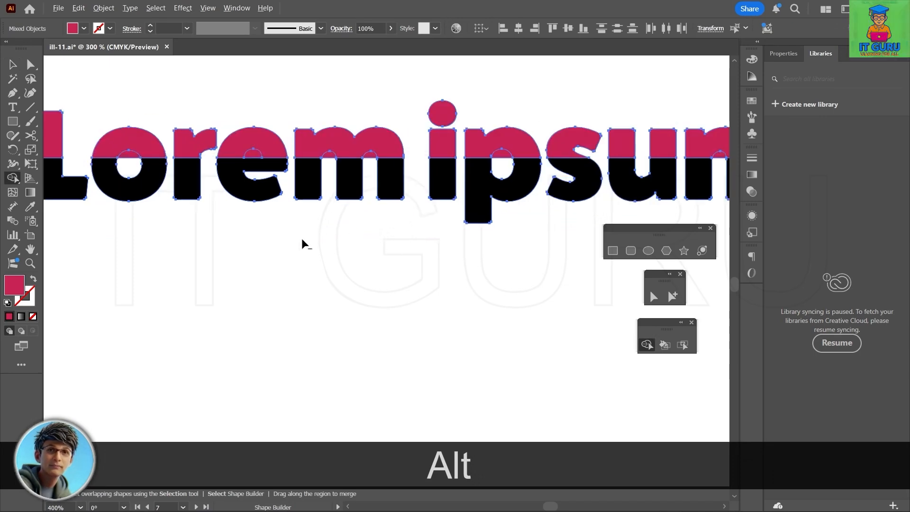
left_click(128, 155, "alt")
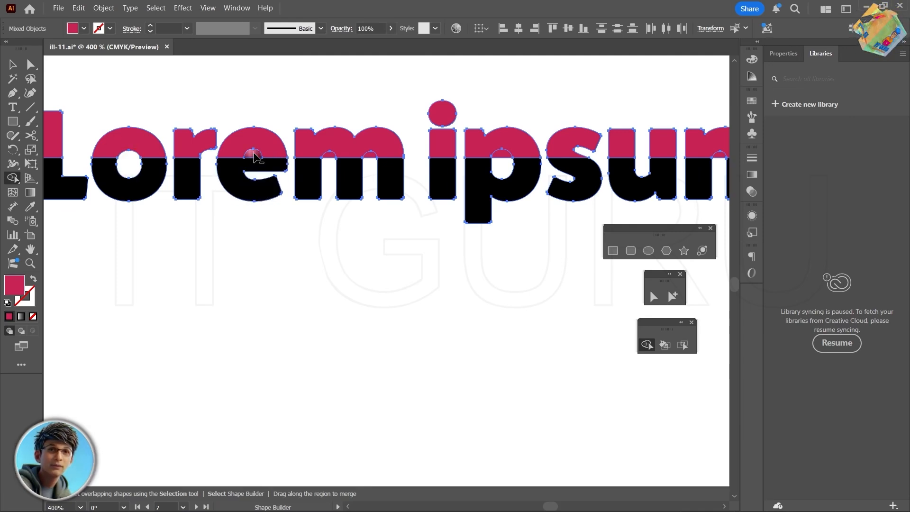
left_click(256, 158, "alt")
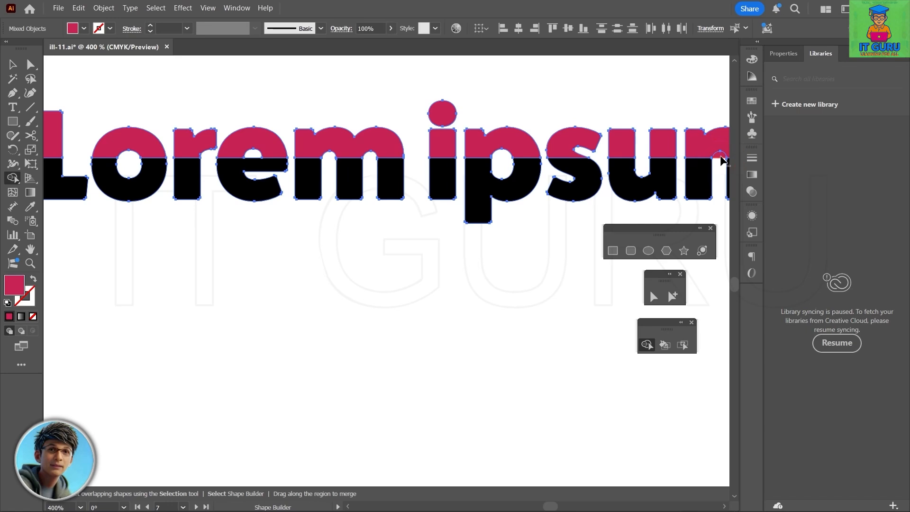
scroll(640, 212, "down", 2)
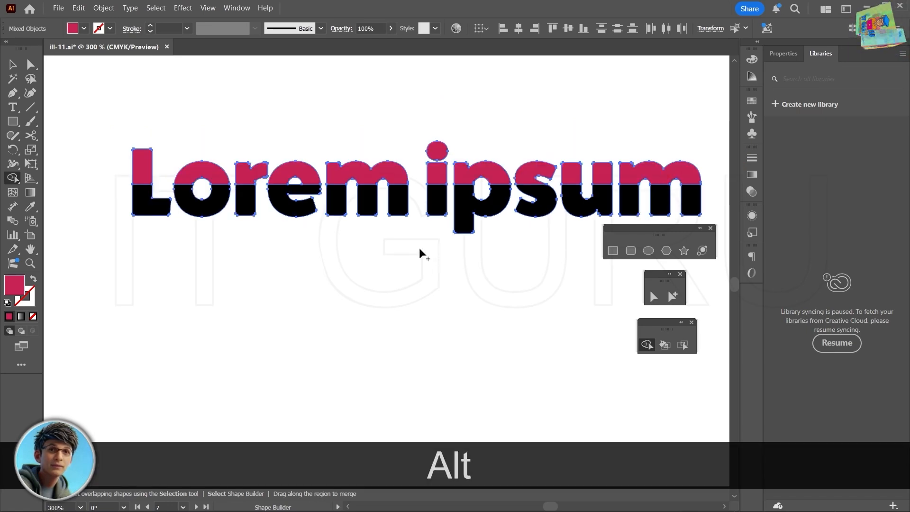
left_click(359, 114)
key("v")
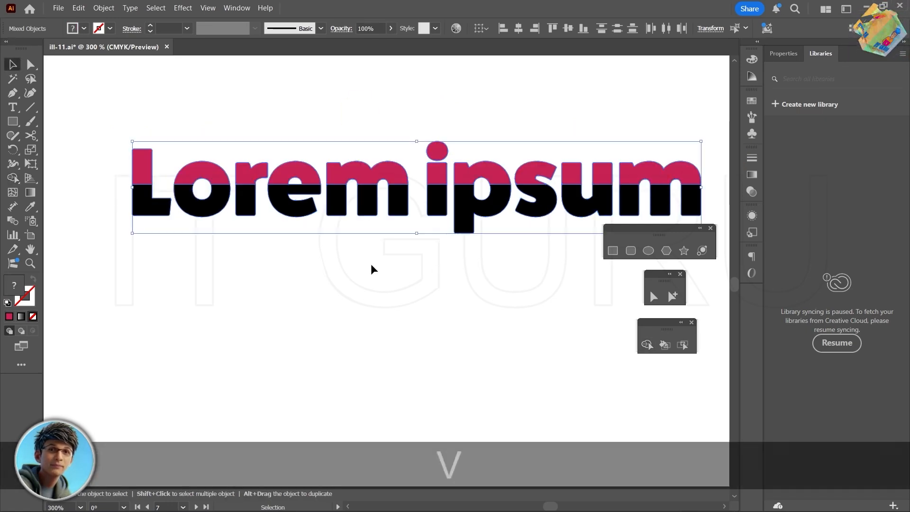
left_click(370, 264)
- Check the outline text samples and add a second "Lorem ipsum" point text below the two-tone one
scroll(366, 241, "down", 2)
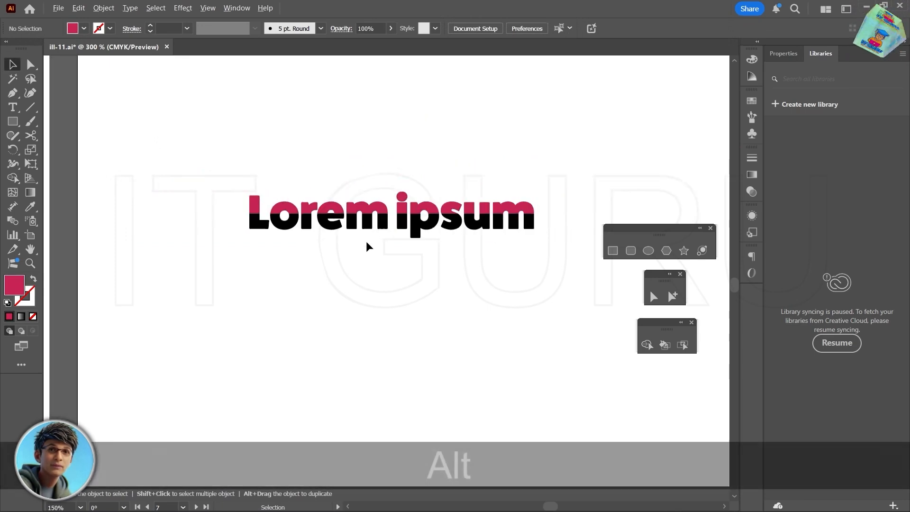
scroll(321, 280, "down", 1)
scroll(322, 280, "down", 3)
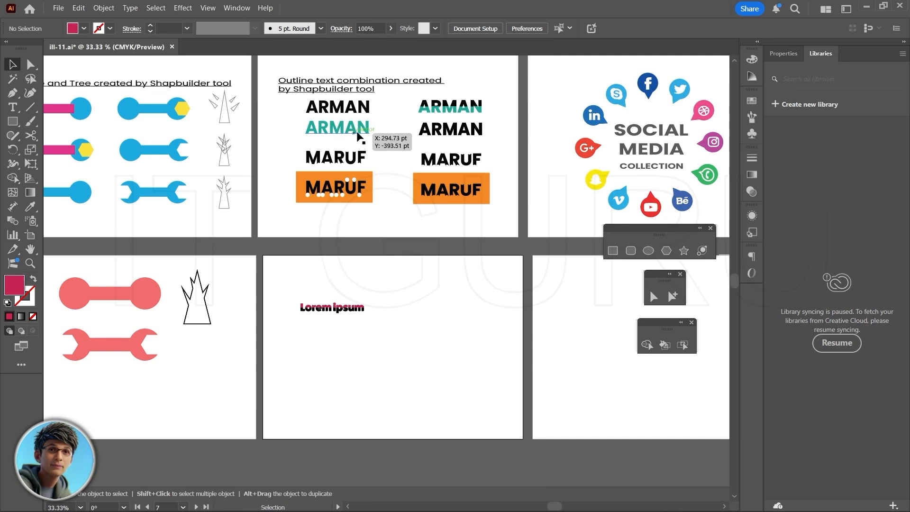
scroll(329, 332, "up", 3)
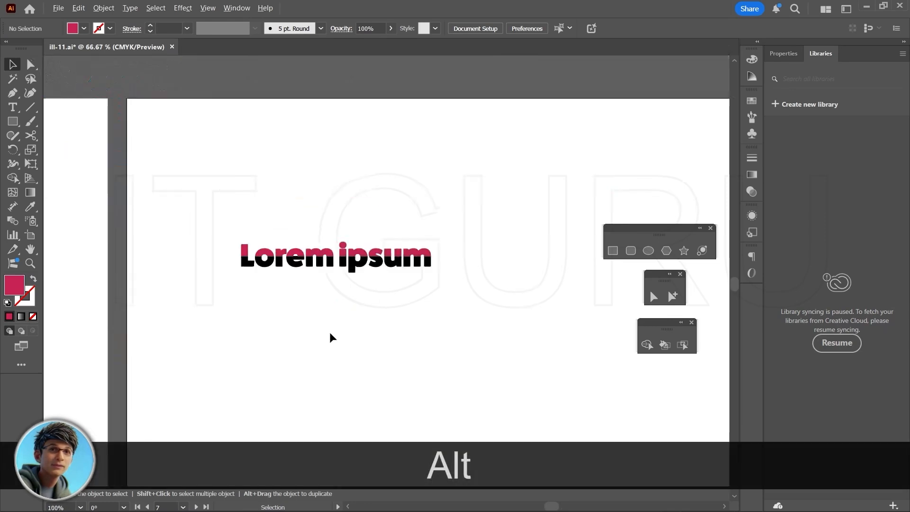
scroll(329, 331, "down", 3)
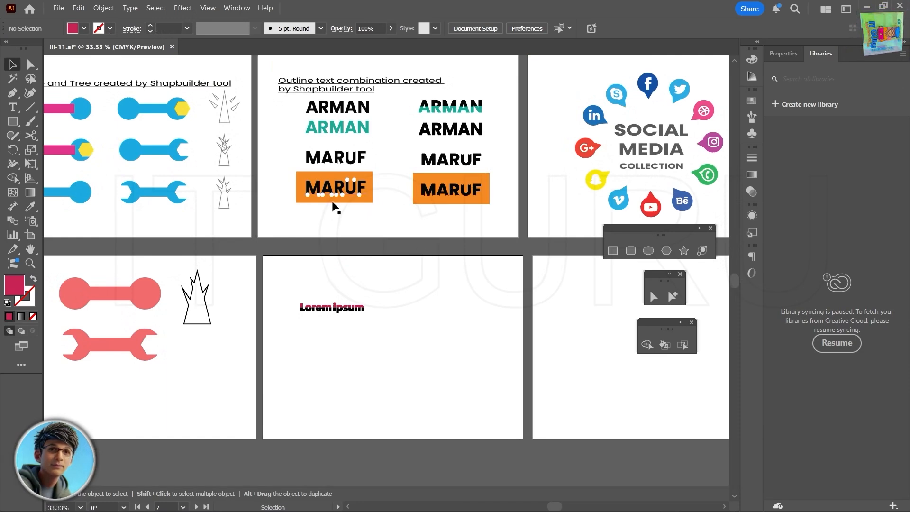
scroll(384, 341, "up", 4)
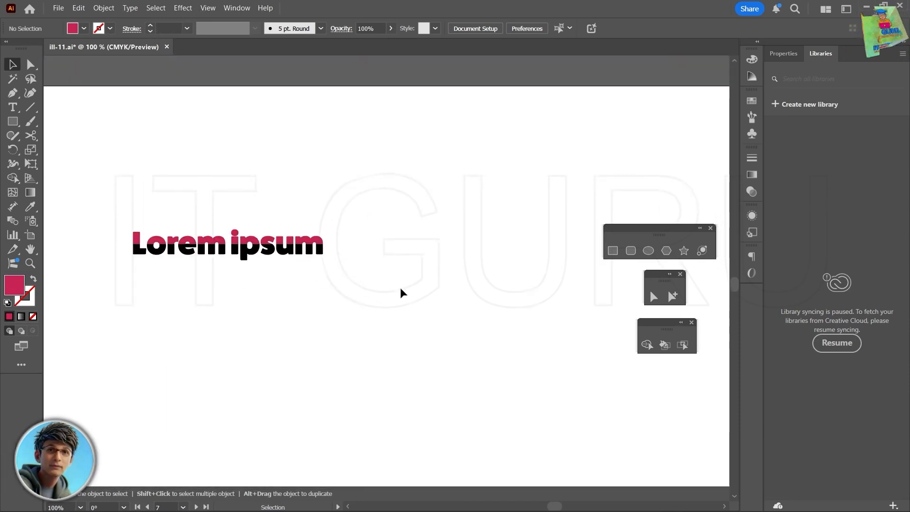
key("t")
left_click(271, 317)
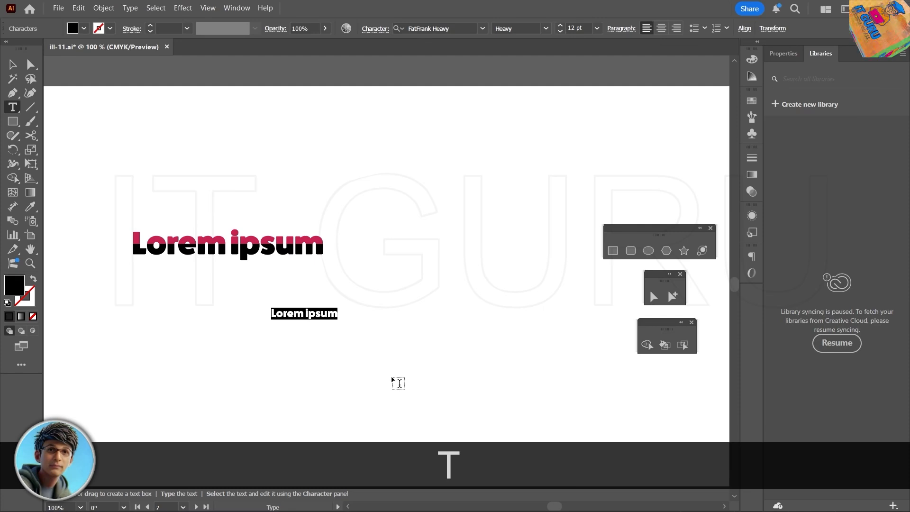
left_click(339, 288)
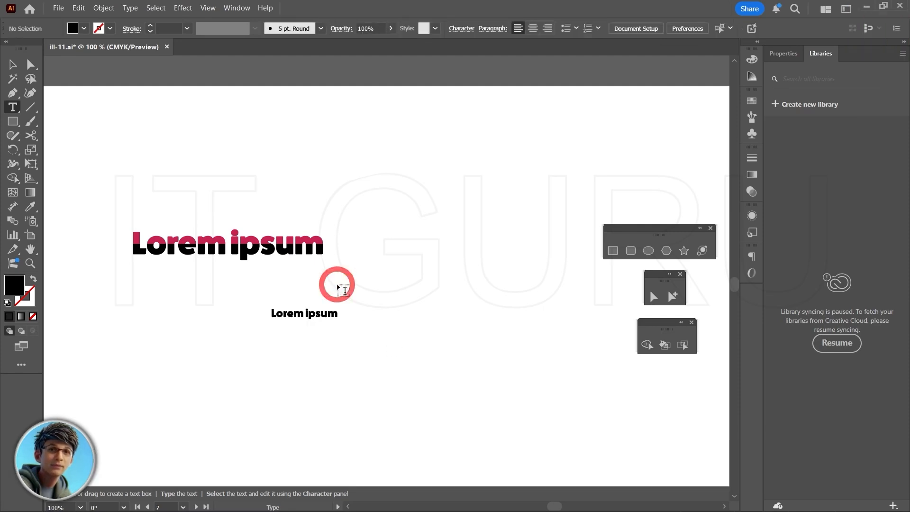
- Scale the new "Lorem ipsum" text up to about 41.4 pt and place it above and right of the two-tone text
key("v")
left_click(302, 316)
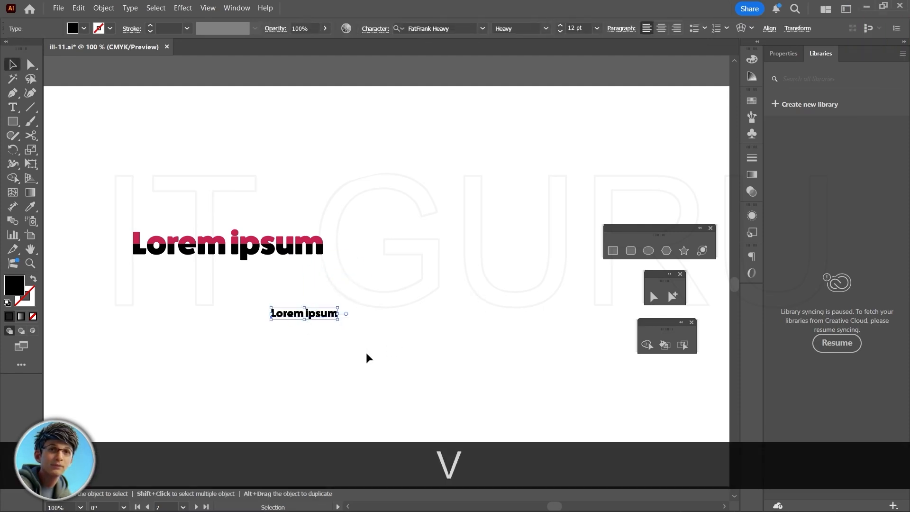
left_click_drag(399, 278, 479, 228)
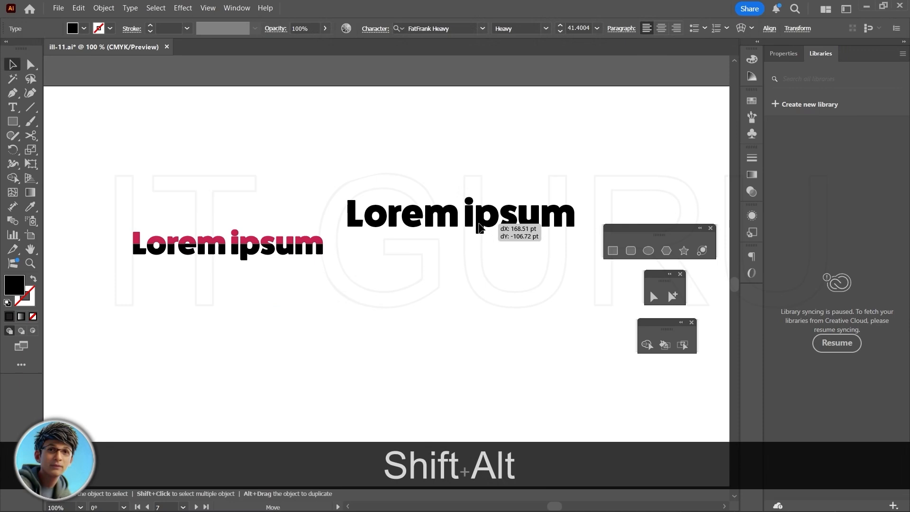
left_click(463, 240)
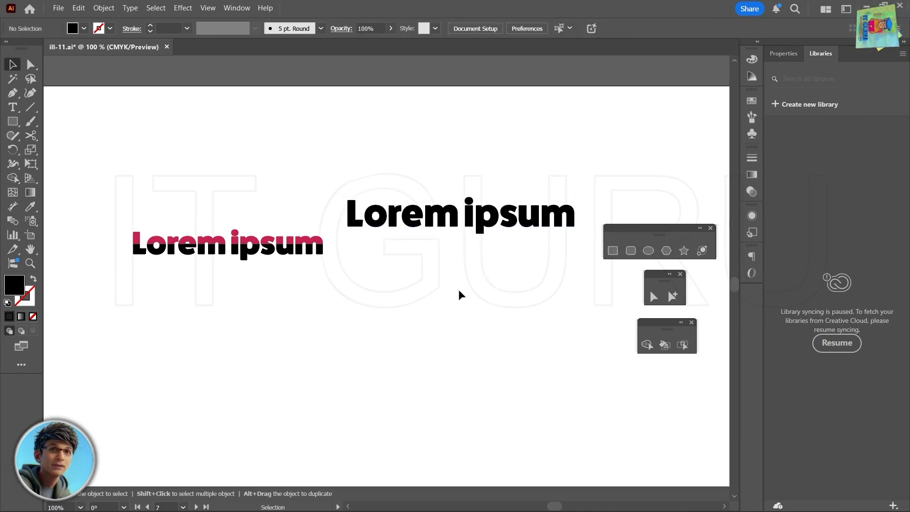
left_click_drag(493, 217, 508, 170)
- Expand the object and fill of the larger black "Lorem ipsum" text
left_click(104, 8)
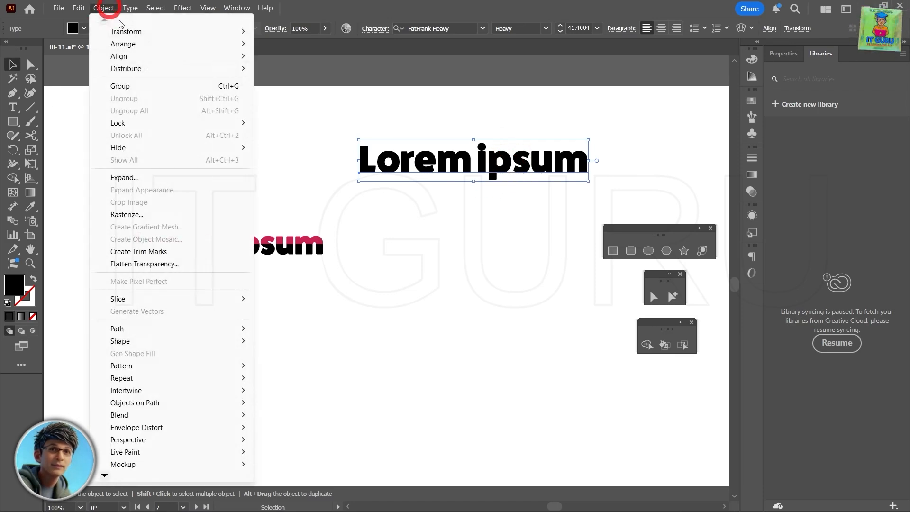
left_click(115, 178)
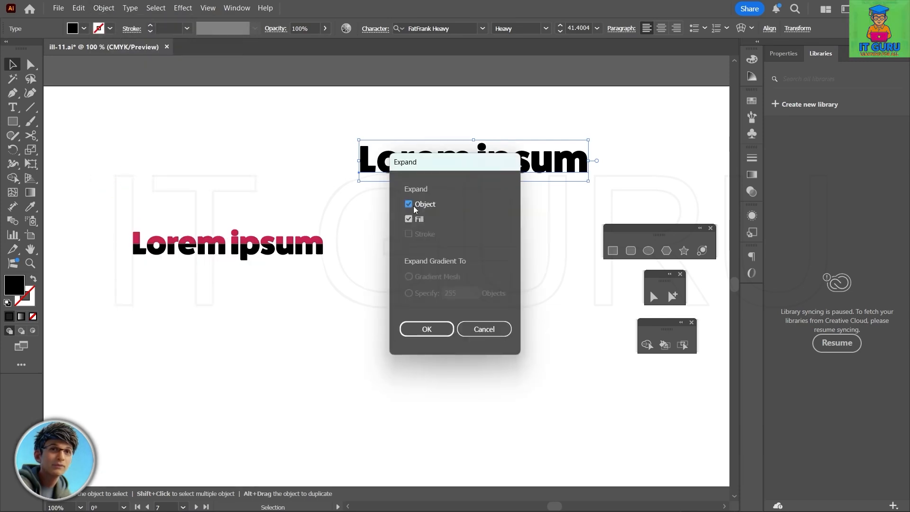
left_click(432, 329)
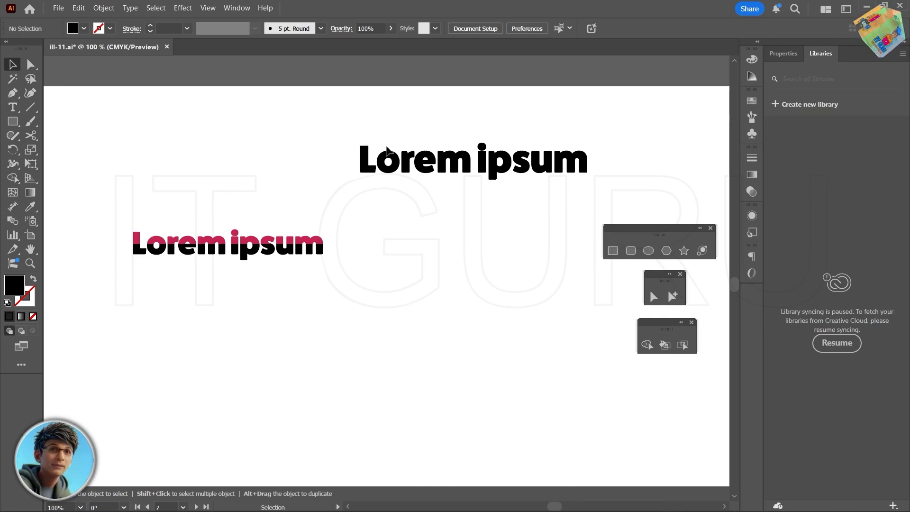
- Draw a small black circle overlapping the top of the letter L in the larger text
left_click(648, 250)
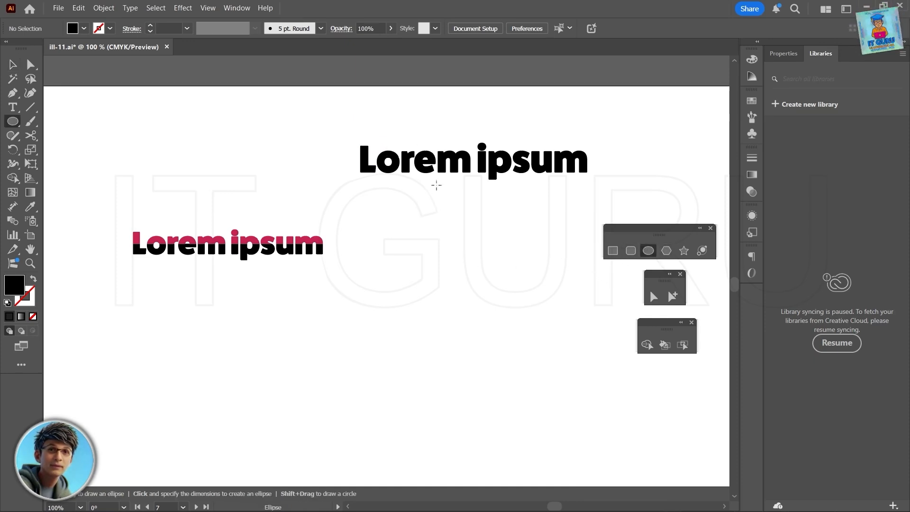
mouse_move(361, 126)
left_mouse_down()
mouse_move(377, 142)
mouse_move(321, 162)
left_mouse_up()
scroll(380, 138, "up", 4)
key("v")
- Select the circle with the text and cut the circle and its overlap out of the letter L with Shape Builder
left_click_drag(264, 117, 353, 214)
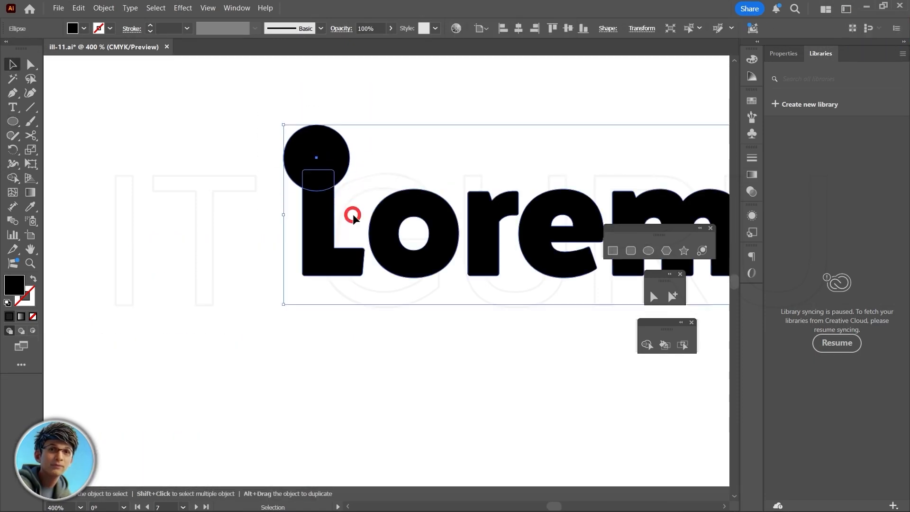
left_click(645, 345)
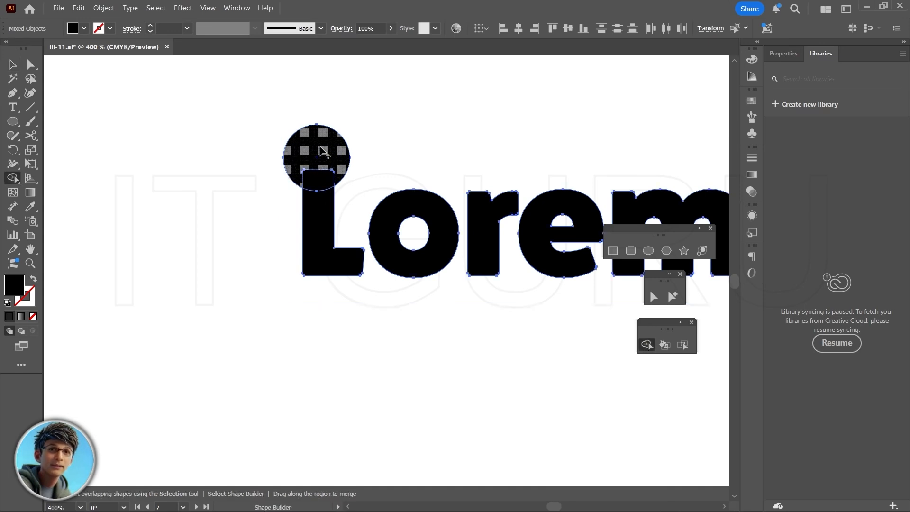
key("alt")
left_click_drag(319, 181, 319, 183)
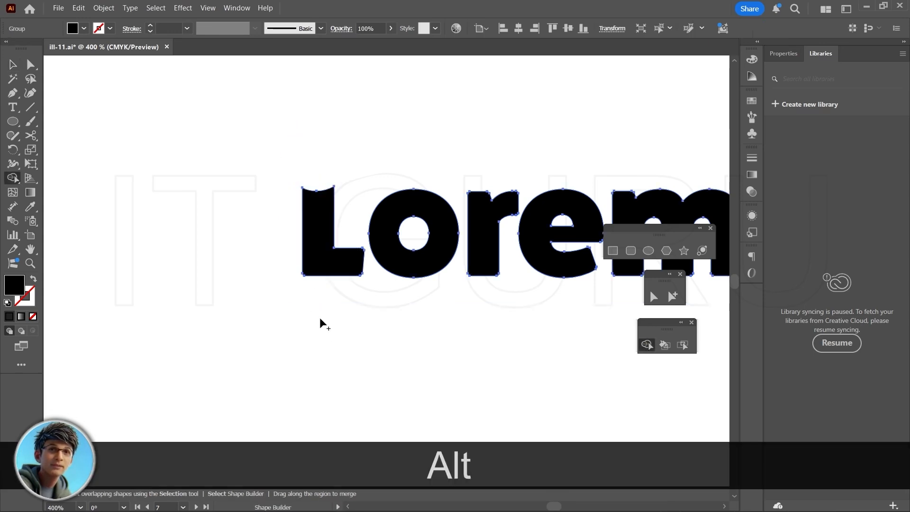
scroll(388, 309, "down", 3)
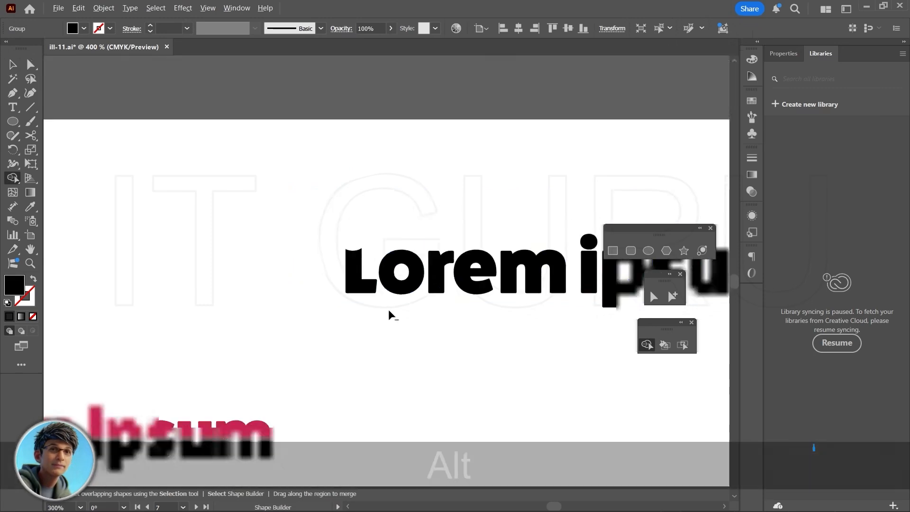
left_click_drag(503, 340, 405, 304)
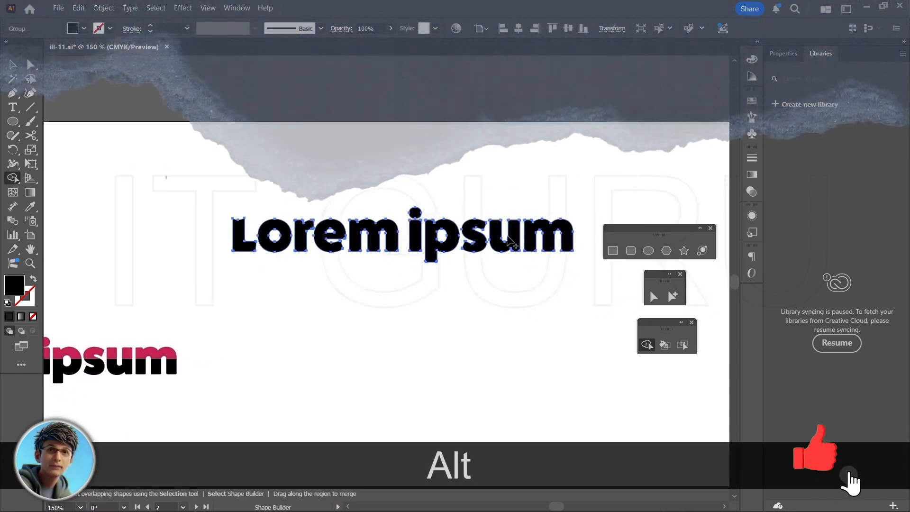